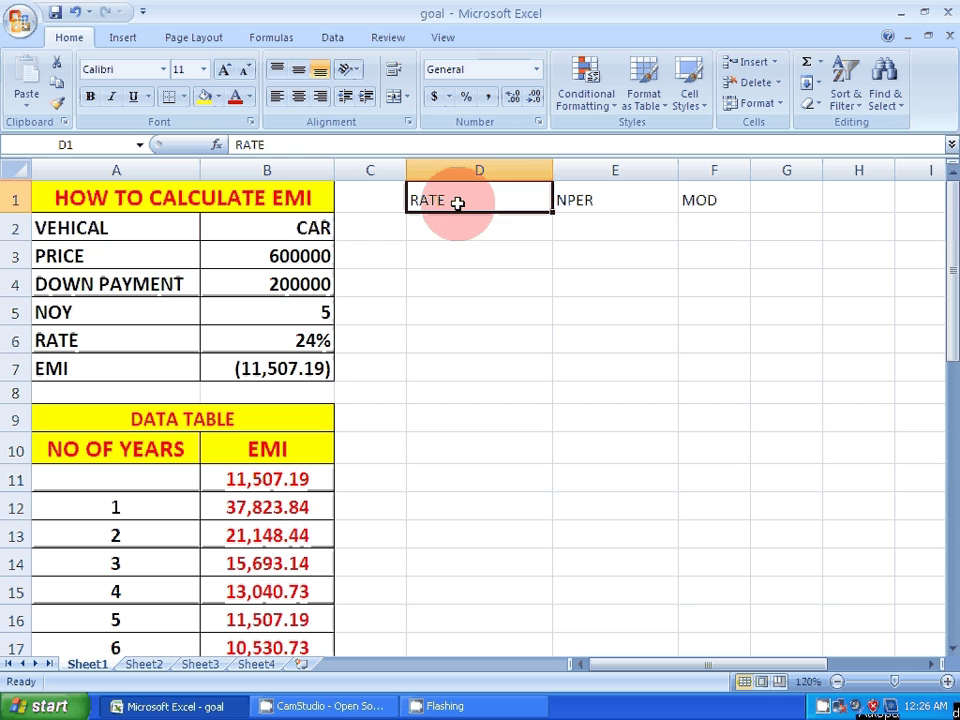
{"action": "left_click", "coordinate": [594, 200]}
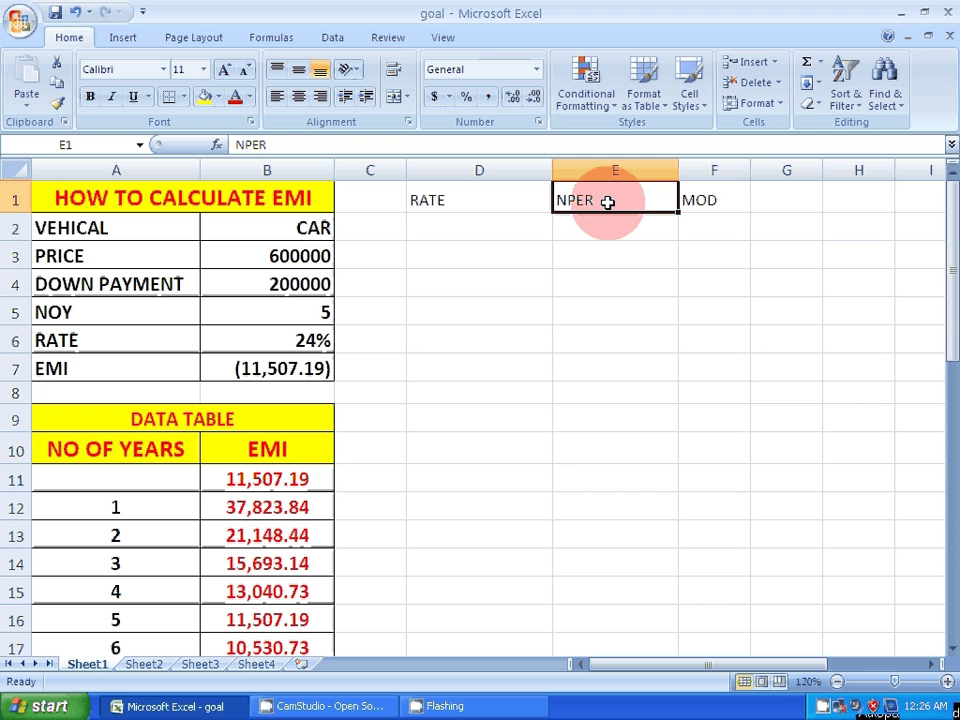
{"action": "left_click", "coordinate": [702, 205]}
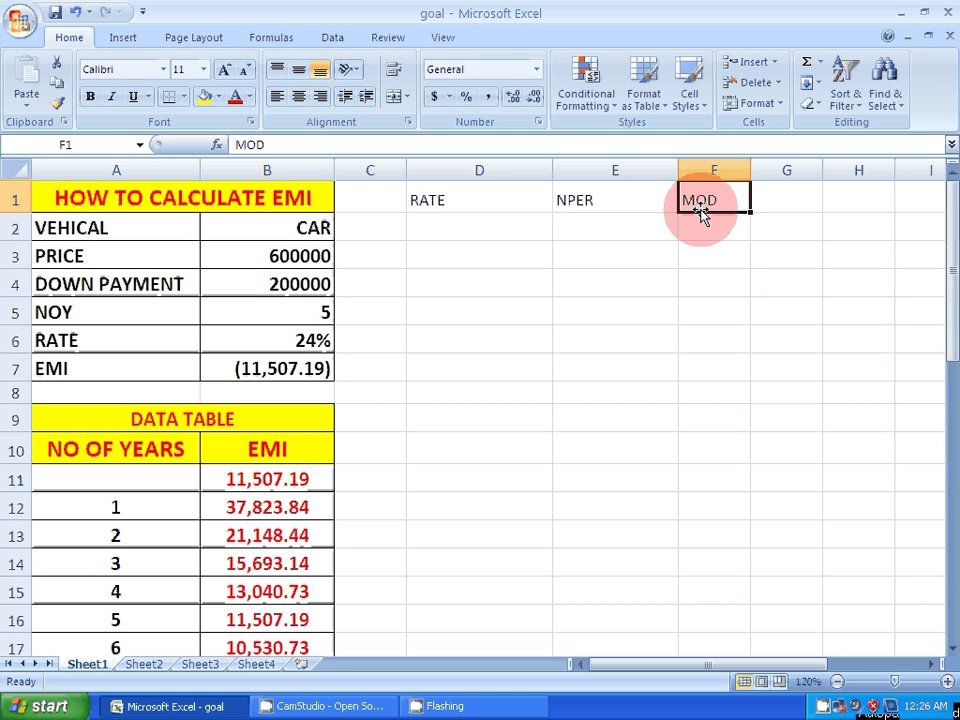
{"action": "left_click", "coordinate": [466, 203]}
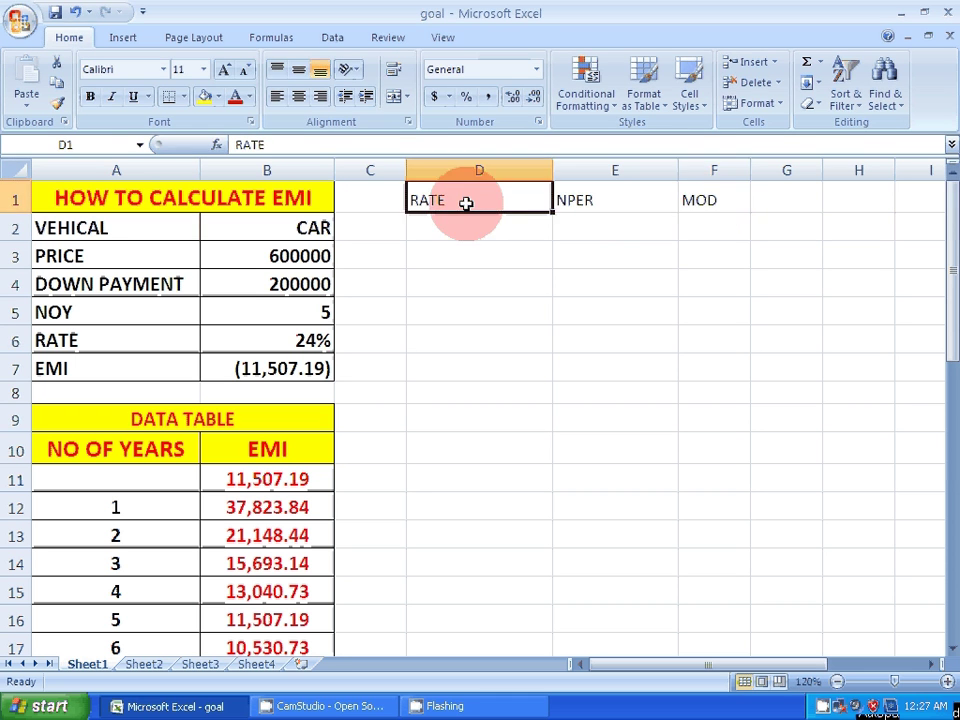
{"action": "left_click", "coordinate": [621, 199]}
{"action": "left_click", "coordinate": [688, 204]}
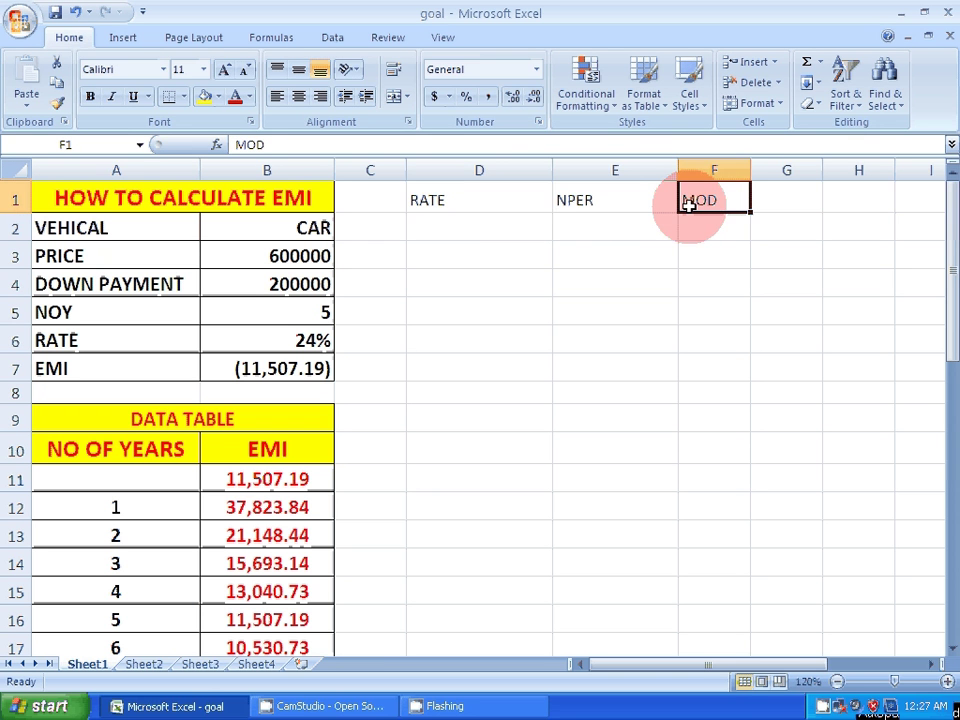
{"action": "left_click", "coordinate": [610, 201]}
{"action": "left_click", "coordinate": [449, 187]}
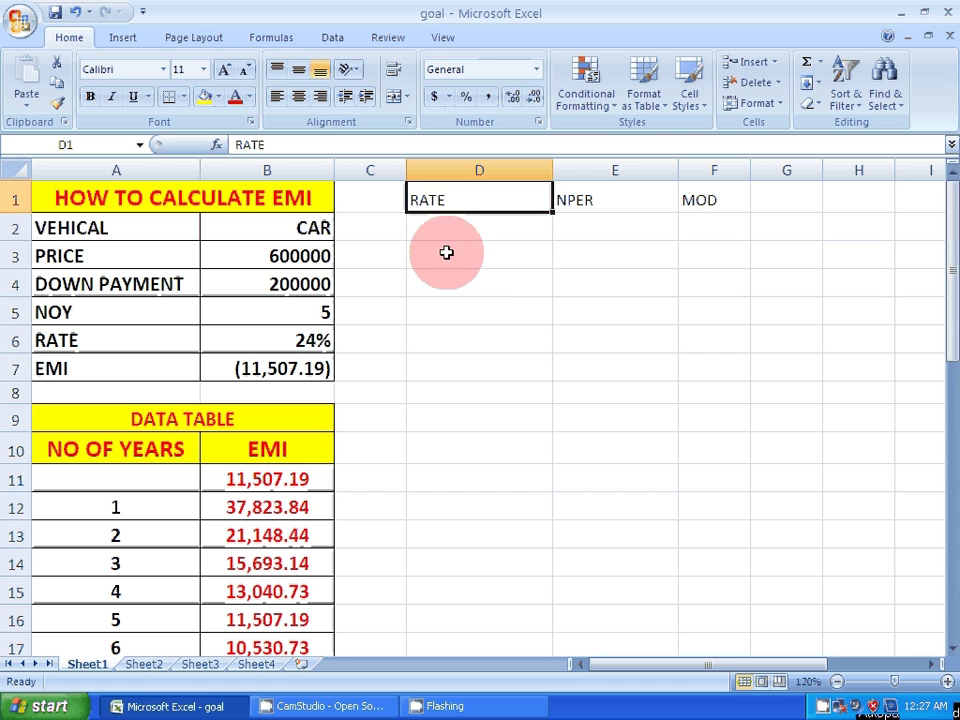
Step: Calculate the loan's monthly interest rate in D3 with the formula =RATE(B5*12,B7,B3-B4)
{"action": "left_click", "coordinate": [484, 262]}
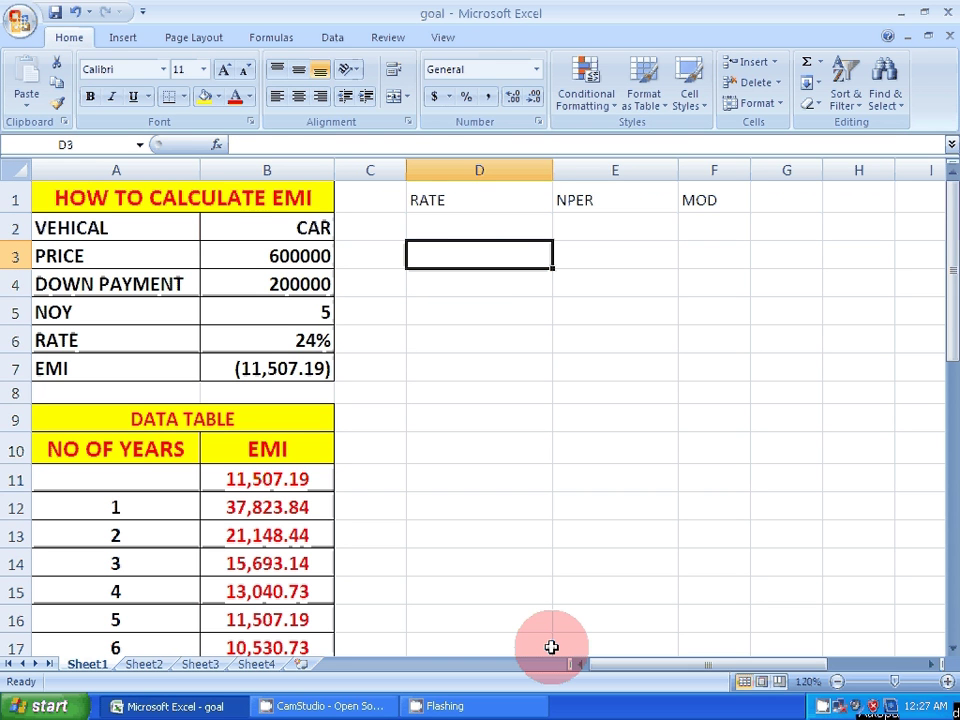
{"action": "type", "text": "=RA"}
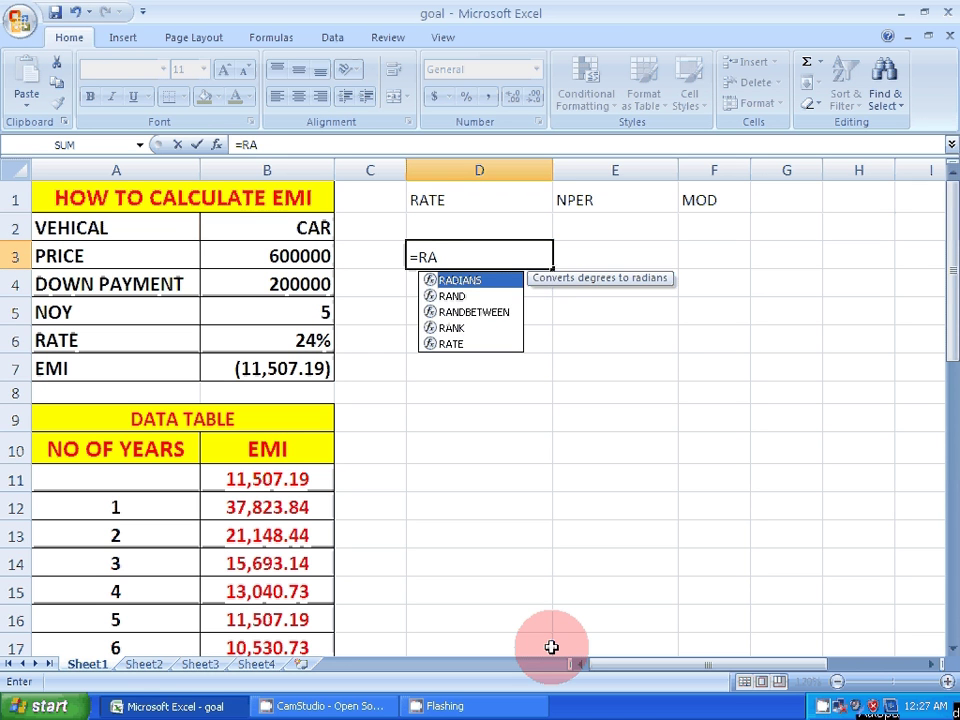
{"action": "type", "text": "TE("}
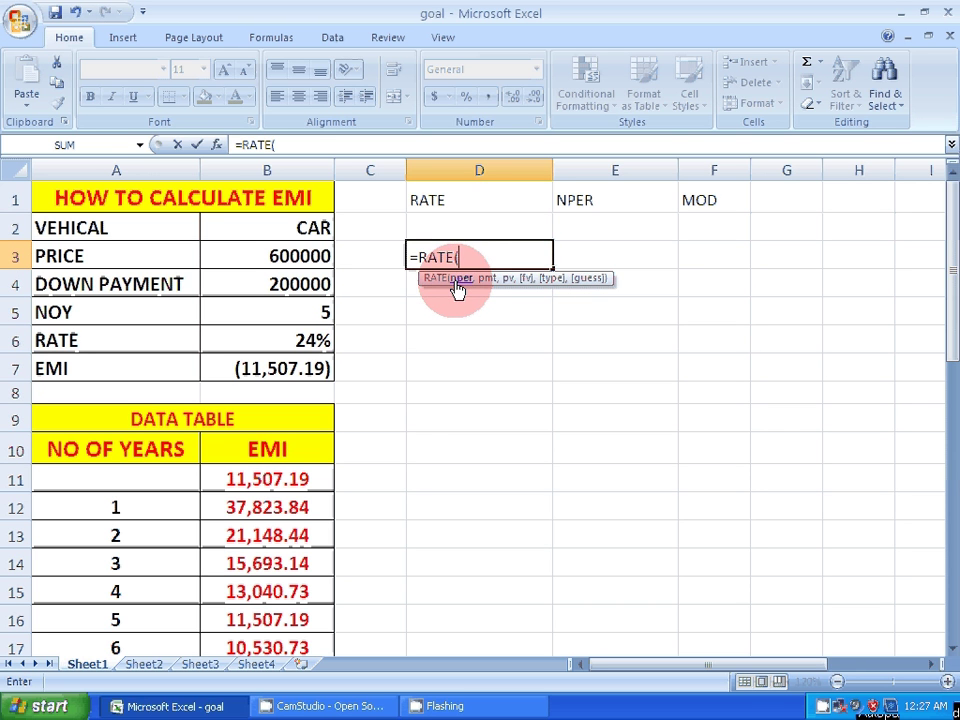
{"action": "left_click", "coordinate": [325, 312]}
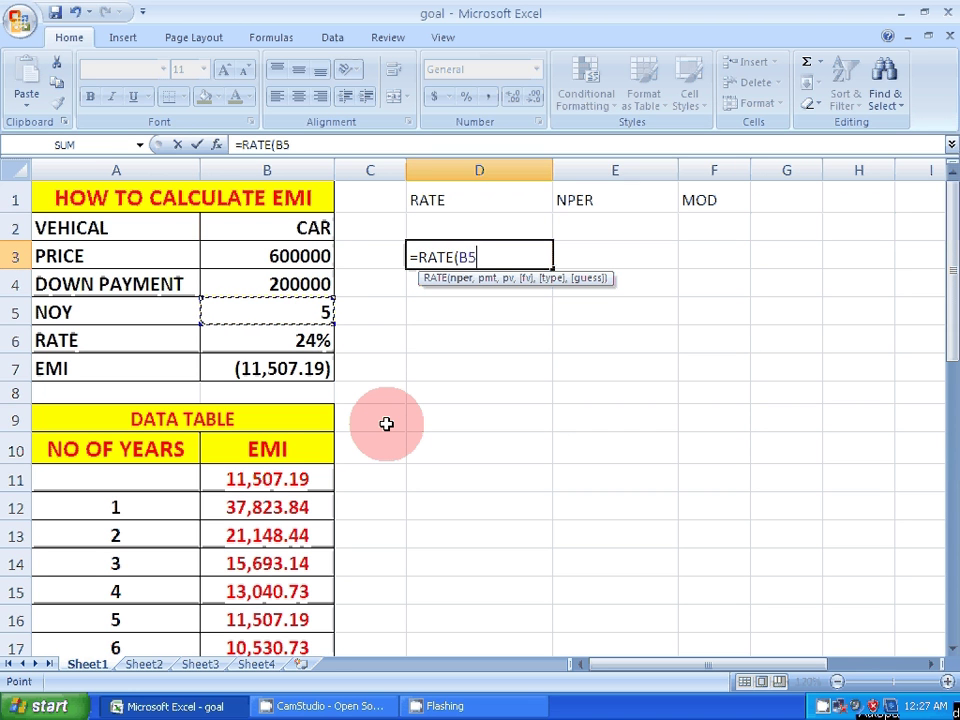
{"action": "type", "text": "*12"}
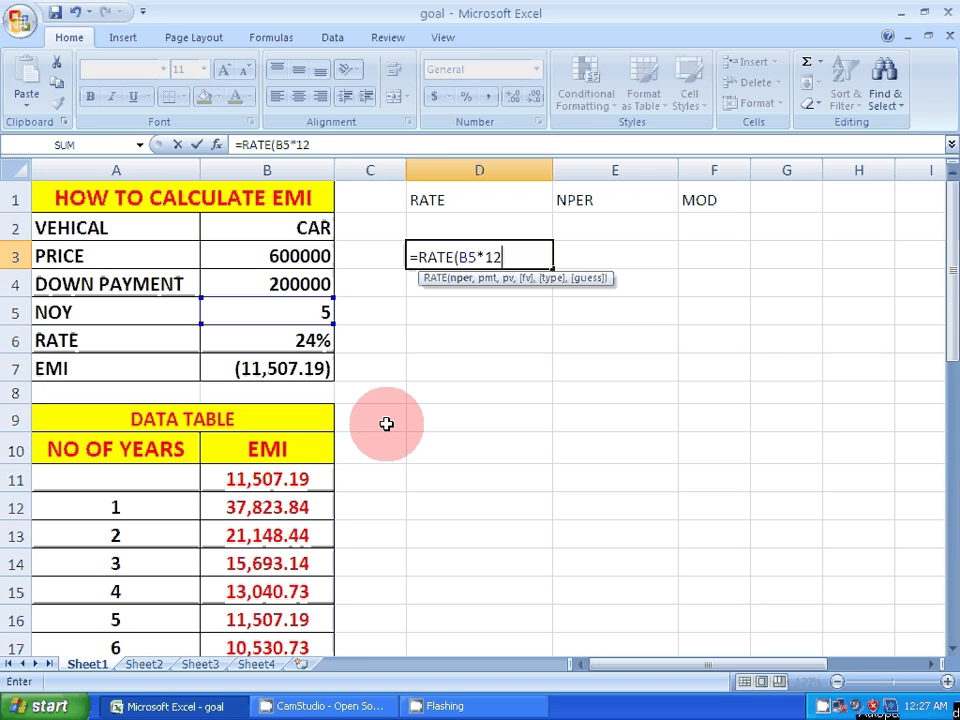
{"action": "type", "text": ","}
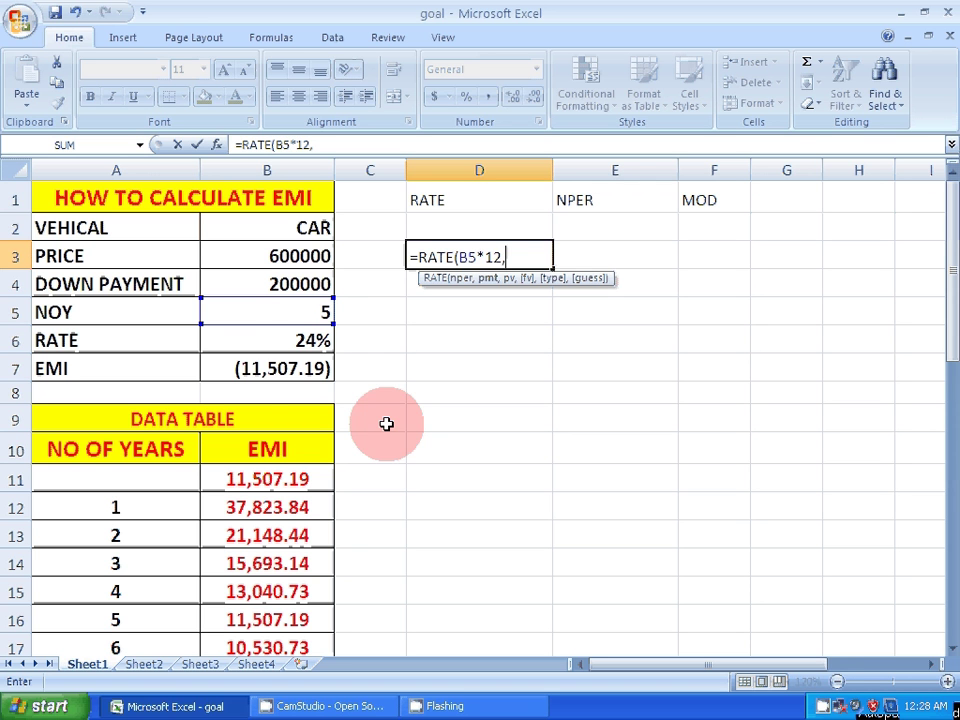
{"action": "left_click", "coordinate": [314, 370]}
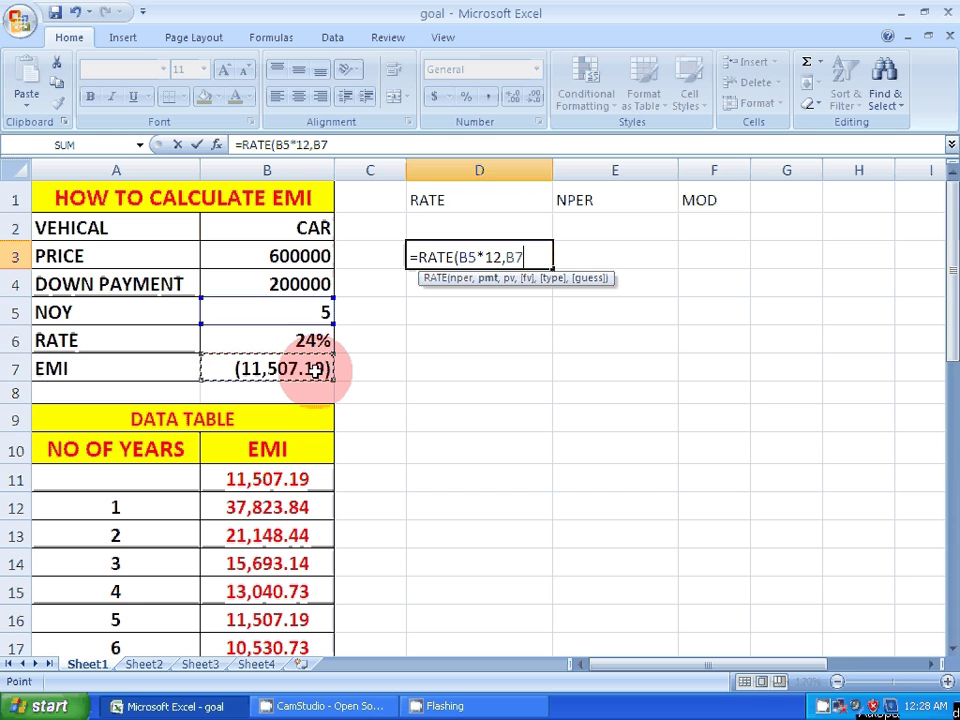
{"action": "type", "text": ","}
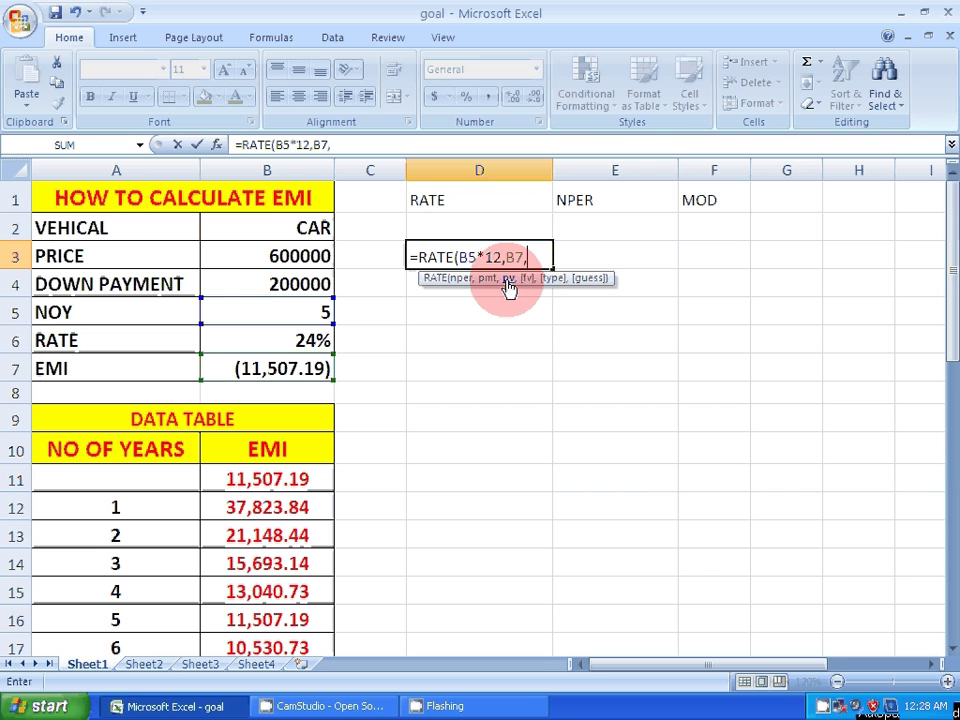
{"action": "left_click", "coordinate": [295, 255]}
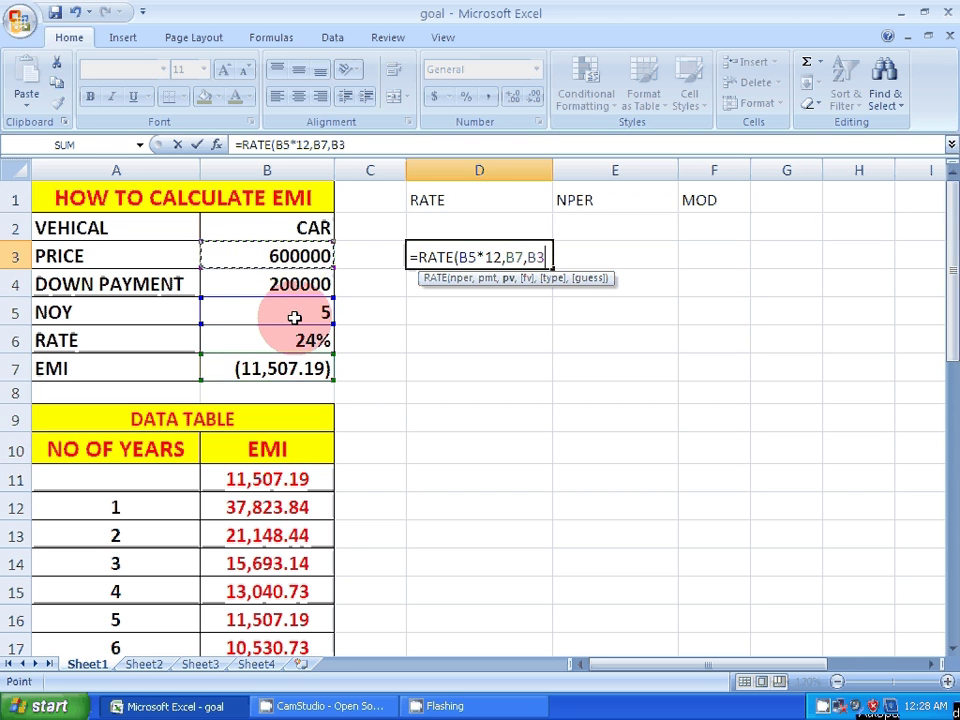
{"action": "type", "text": "-"}
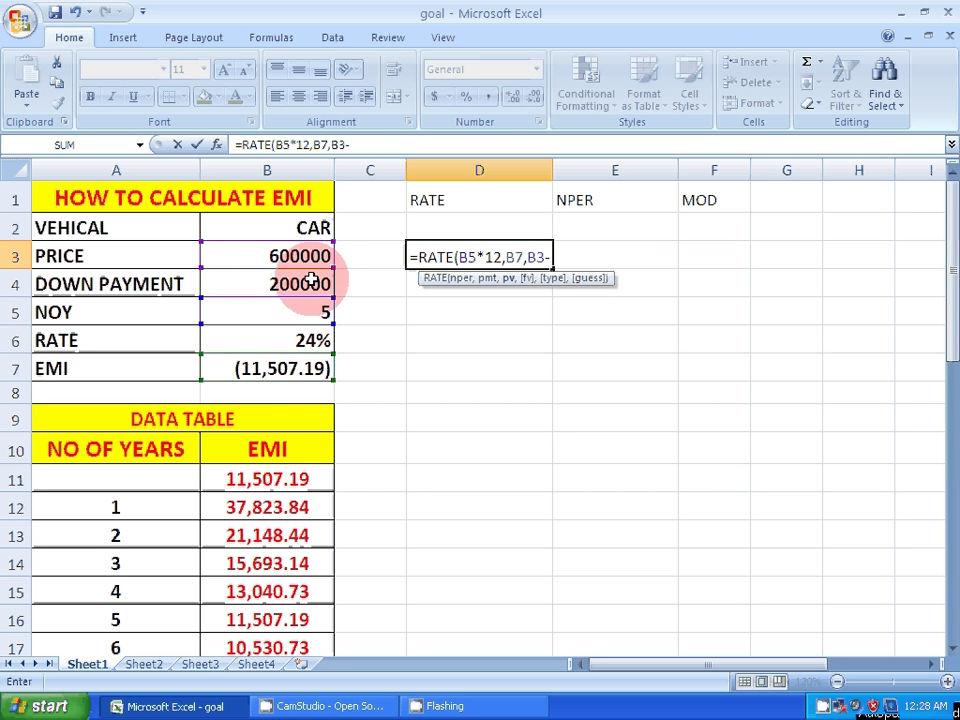
{"action": "left_click", "coordinate": [311, 283]}
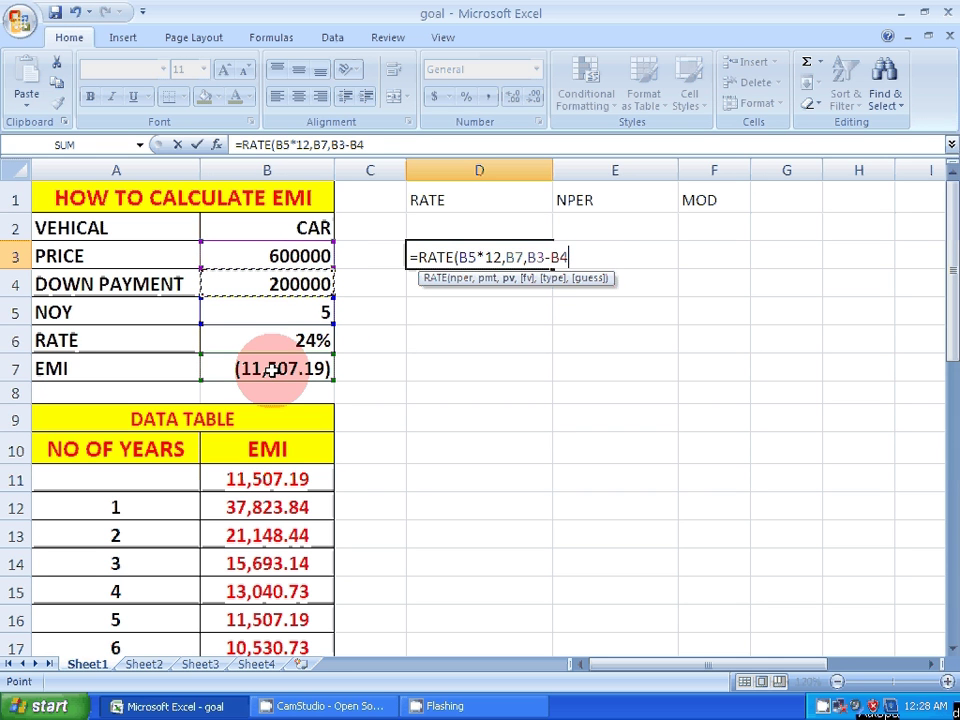
{"action": "type", "text": ")"}
{"action": "key", "text": "Return"}
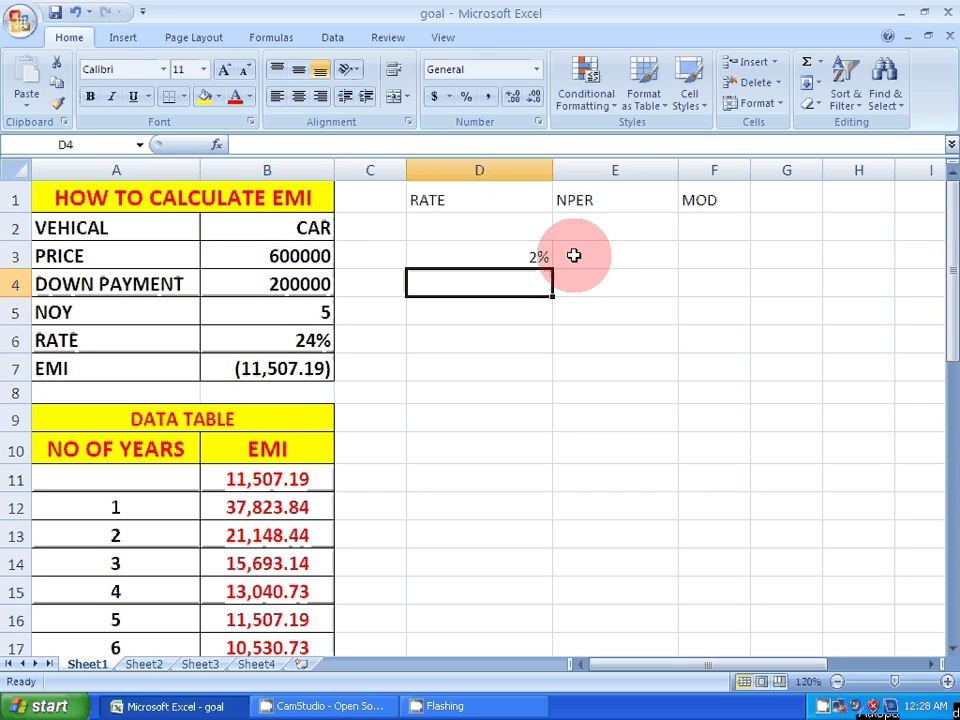
Step: Review the RATE formula in D3 against the annual rate, number of years and EMI formula in the loan table
{"action": "left_click", "coordinate": [513, 260]}
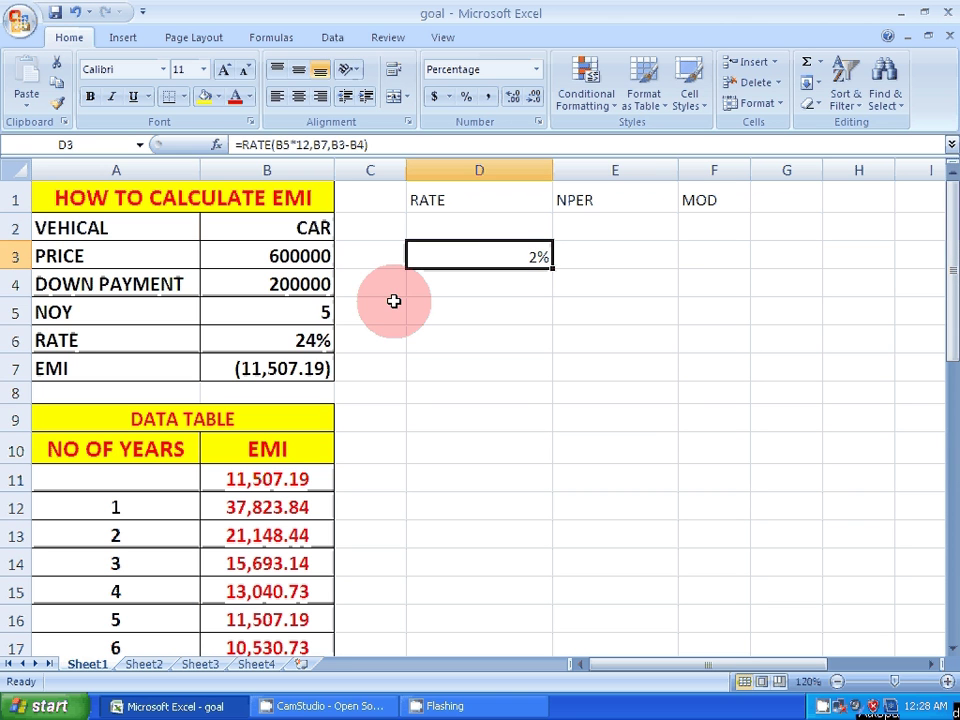
{"action": "left_click", "coordinate": [306, 336]}
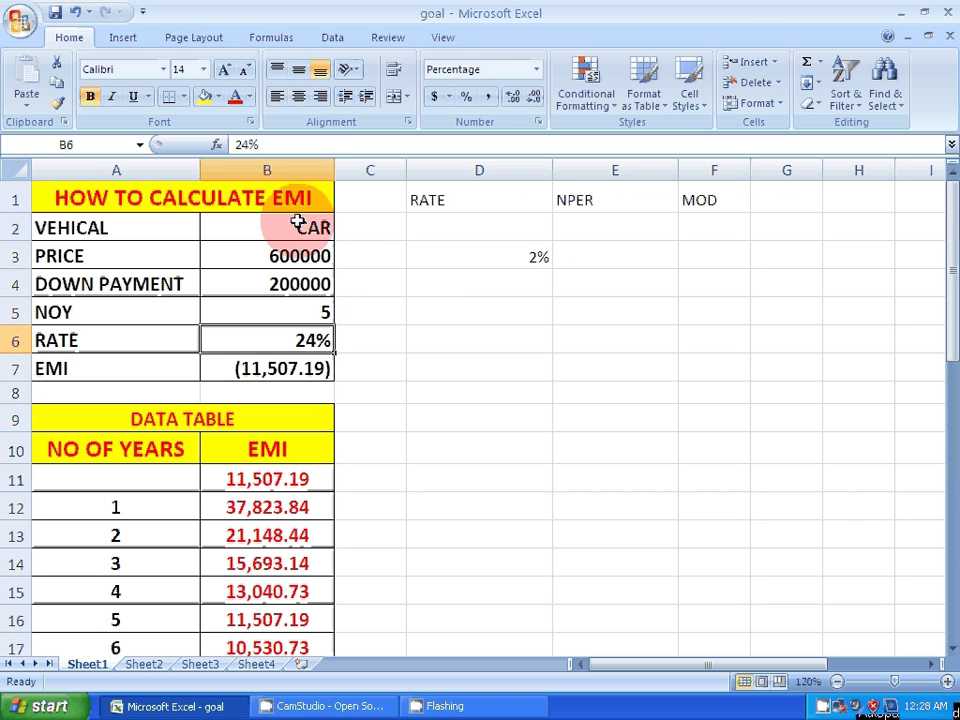
{"action": "left_click", "coordinate": [315, 312]}
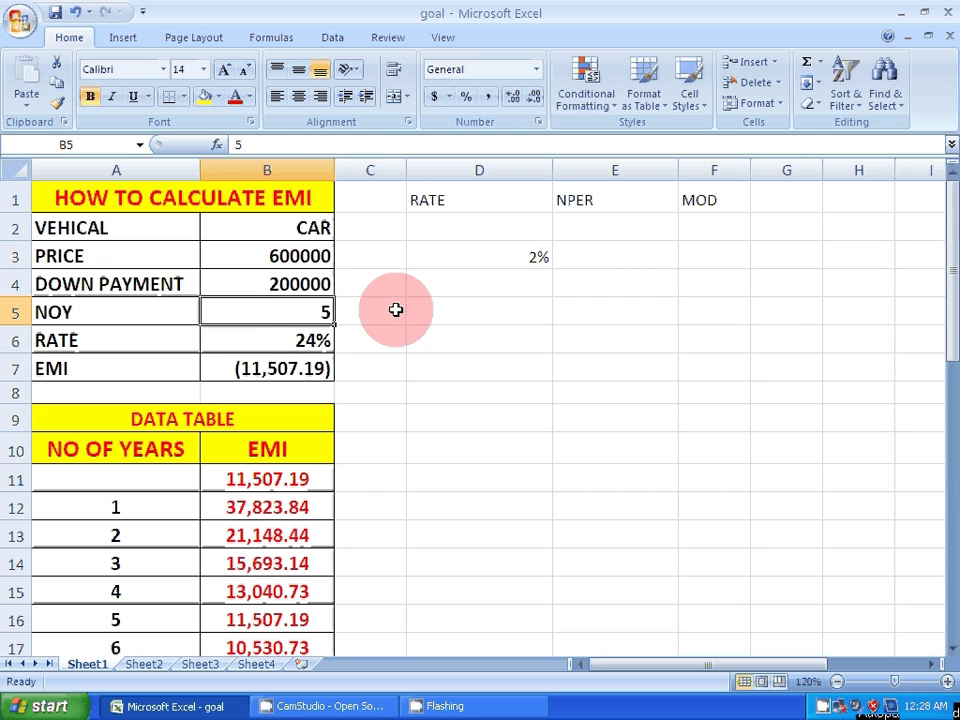
{"action": "left_click", "coordinate": [510, 257]}
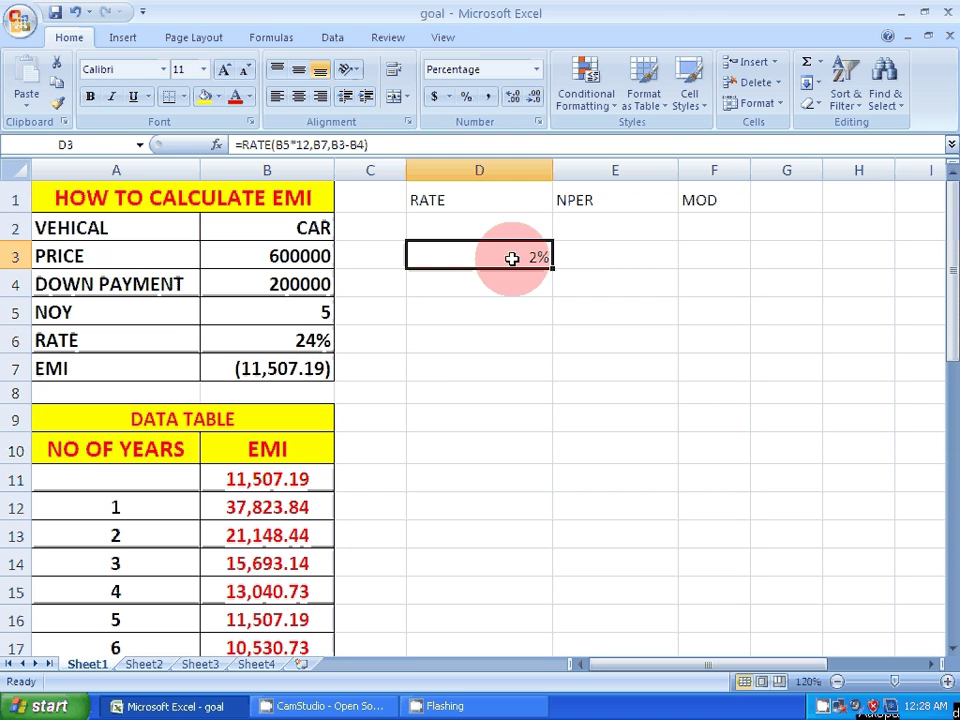
{"action": "left_click", "coordinate": [296, 370]}
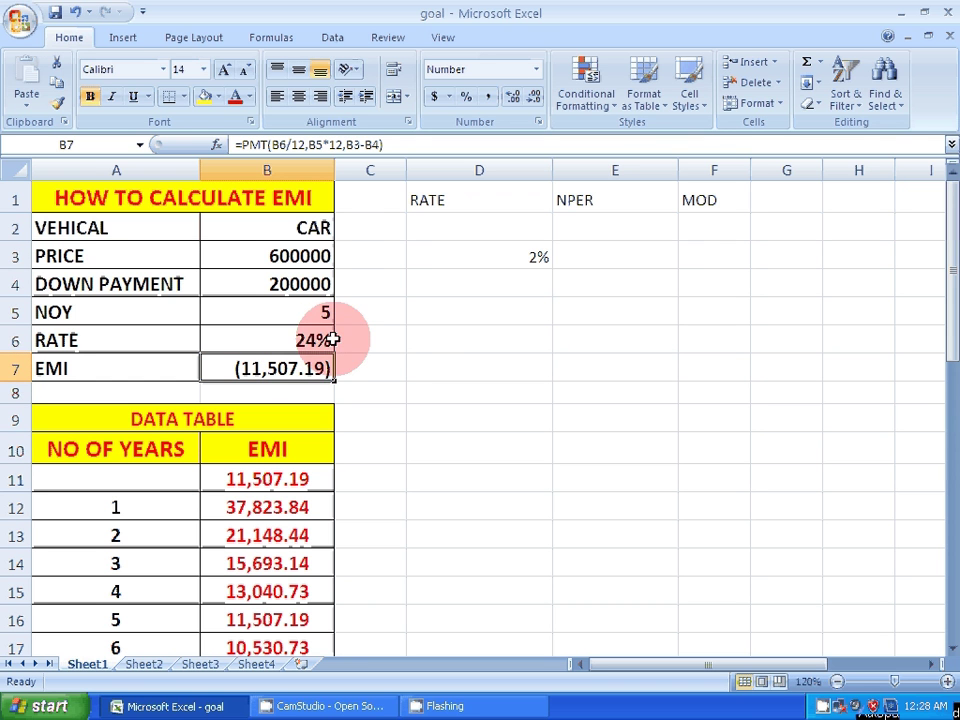
{"action": "left_click", "coordinate": [515, 259]}
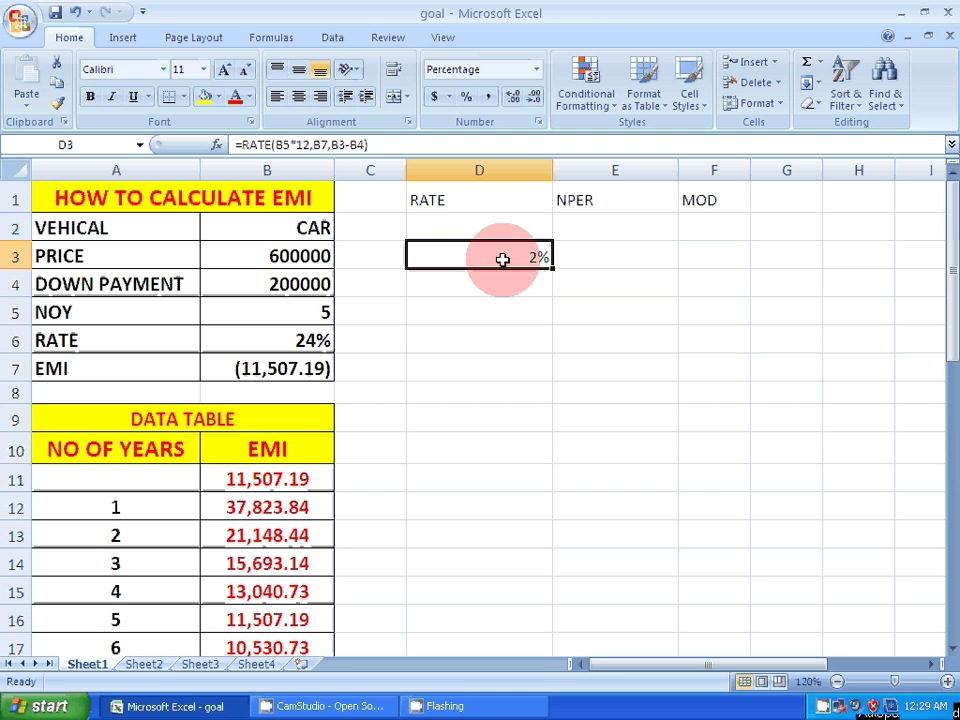
{"action": "left_click_drag", "start_coordinate": [450, 195], "coordinate": [453, 247]}
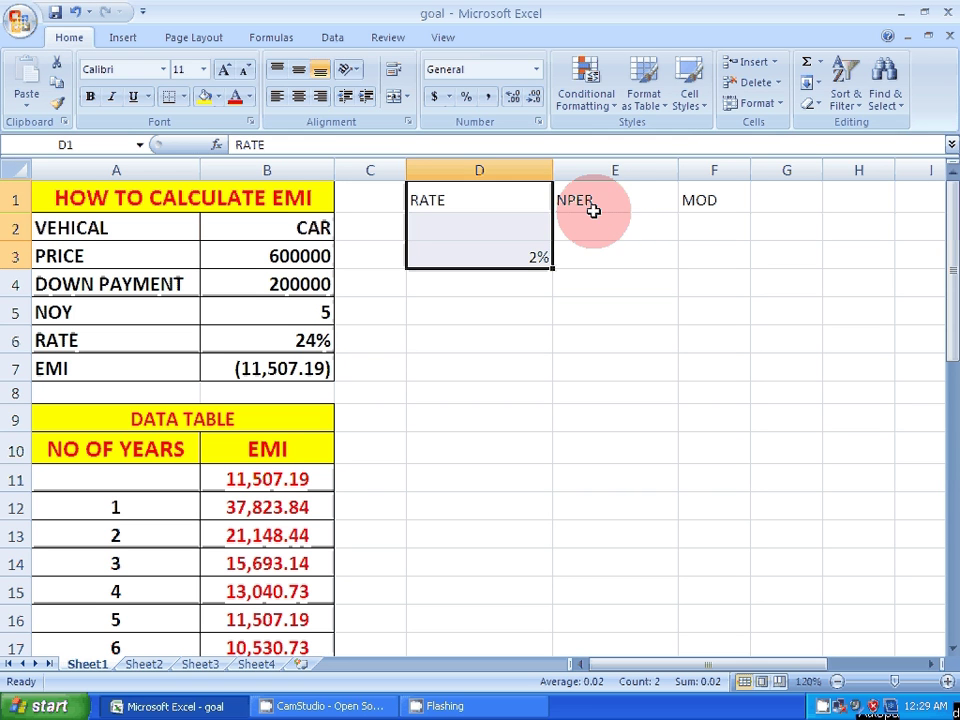
Step: Calculate the loan's number of monthly payments in D6 with the formula =NPER(B6/12,B7,B3-B4)
{"action": "left_click", "coordinate": [471, 345]}
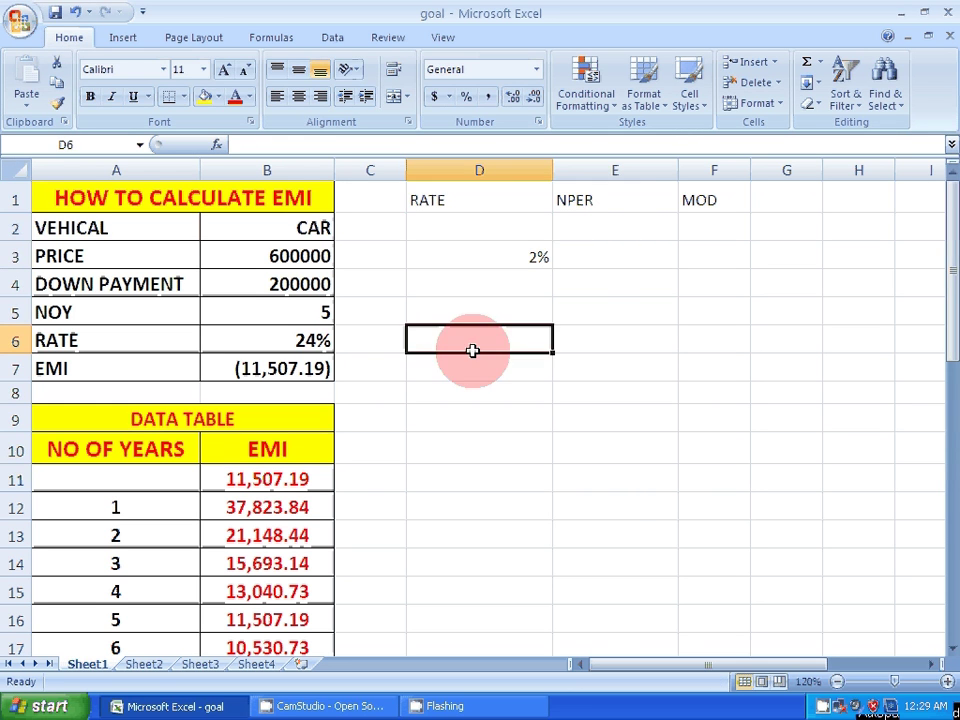
{"action": "type", "text": "="}
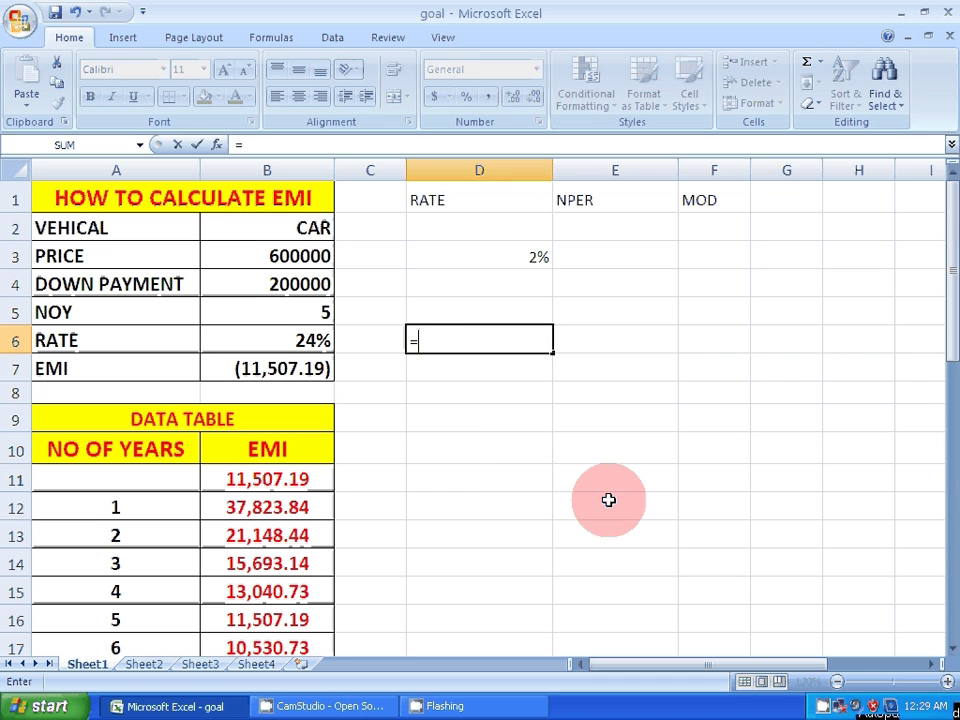
{"action": "type", "text": "NPE"}
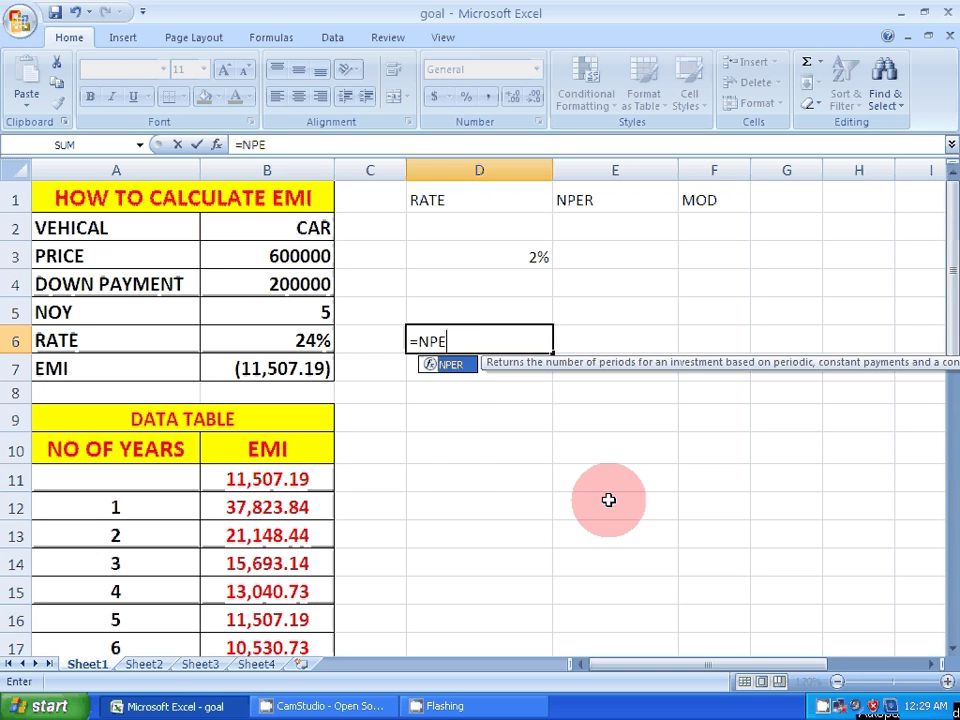
{"action": "type", "text": "R("}
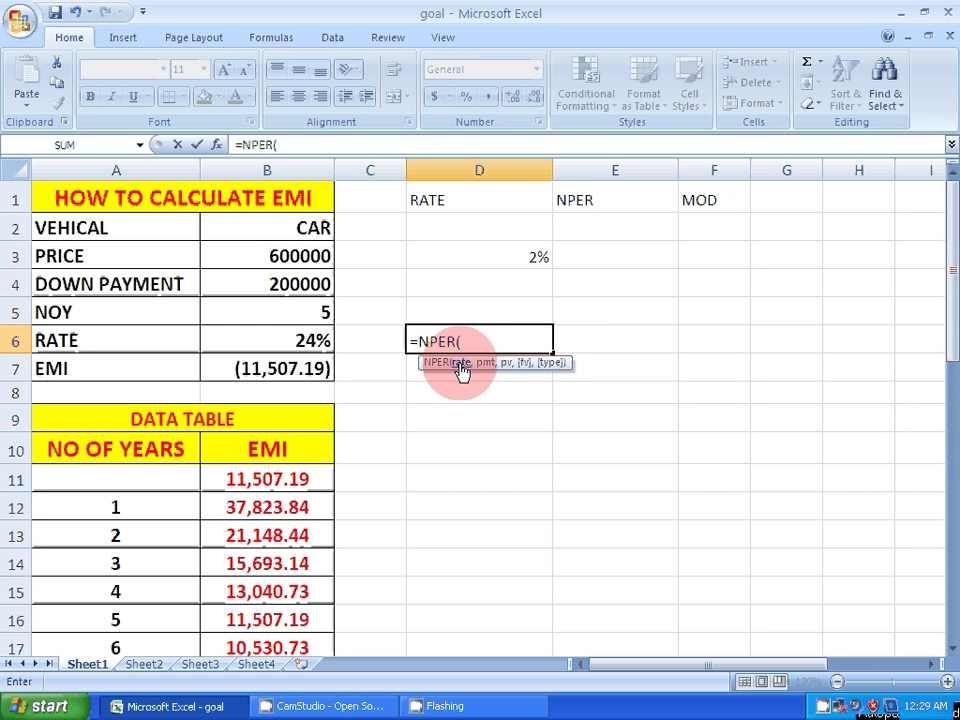
{"action": "left_click", "coordinate": [305, 340]}
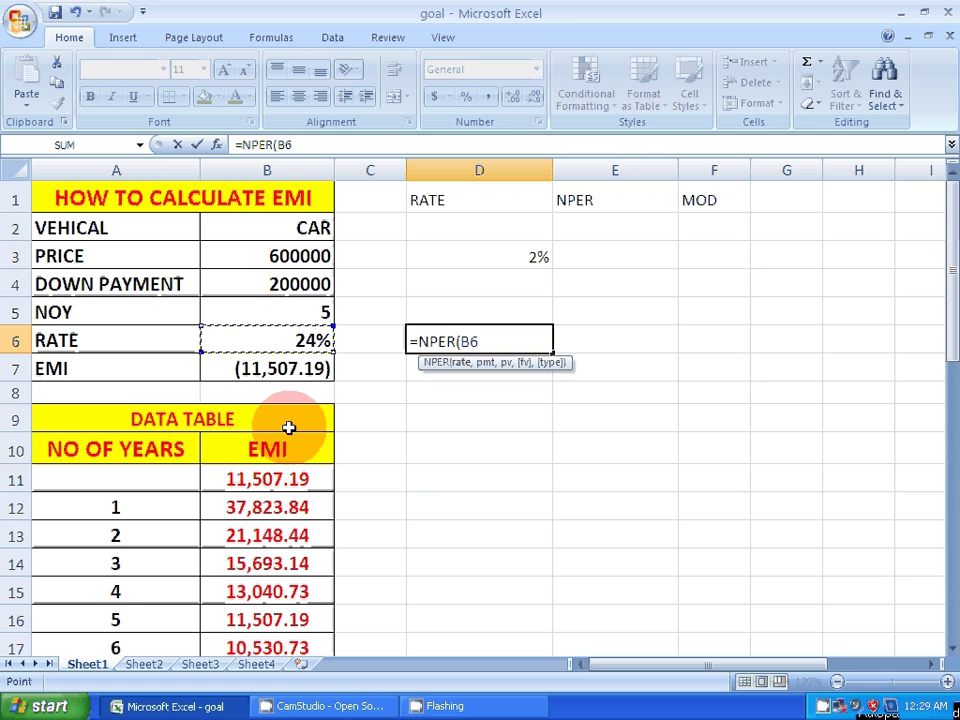
{"action": "type", "text": "/12,"}
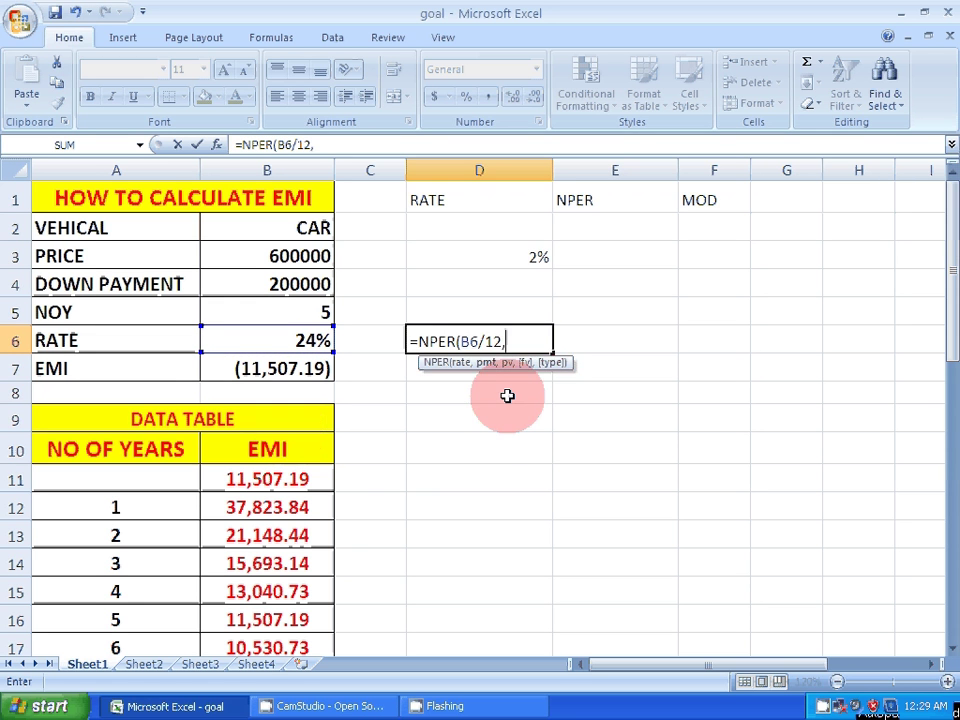
{"action": "left_click", "coordinate": [296, 368]}
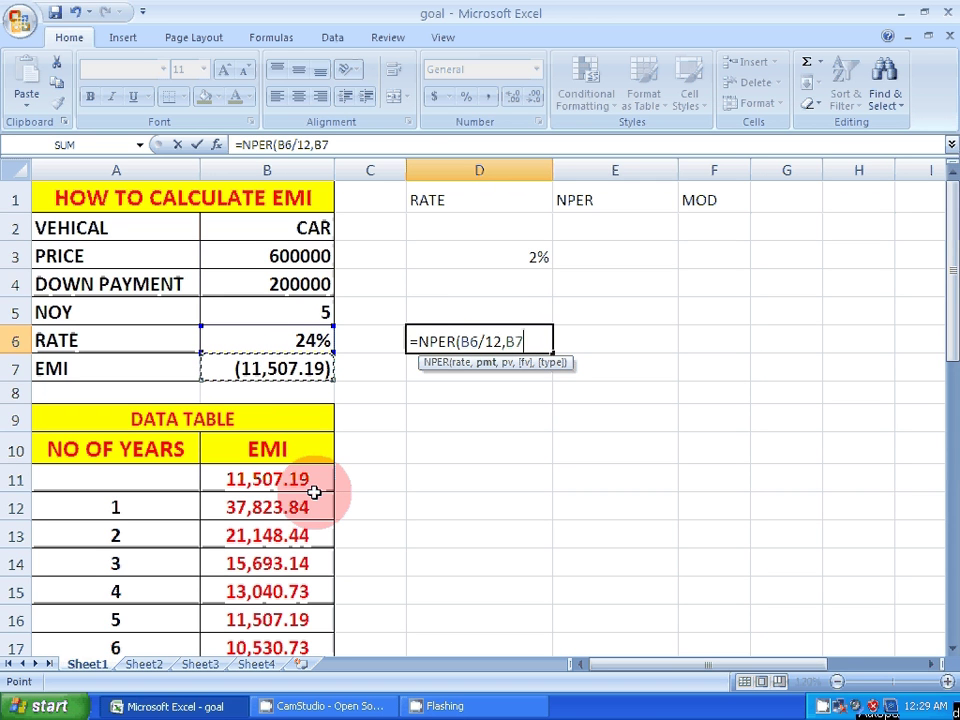
{"action": "type", "text": ","}
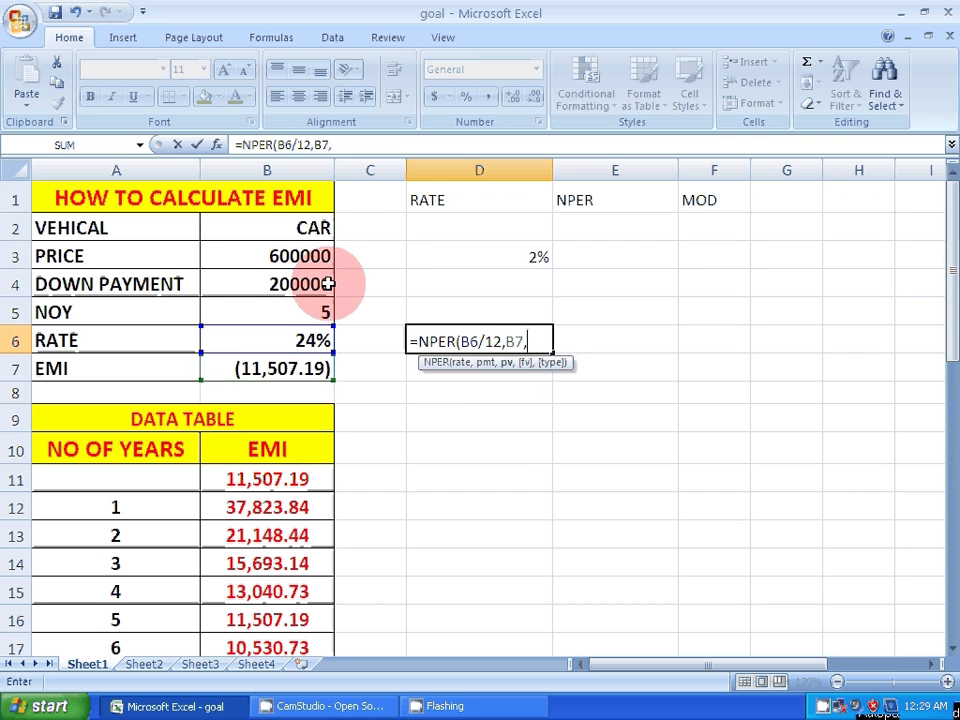
{"action": "left_click", "coordinate": [300, 256]}
{"action": "type", "text": "-"}
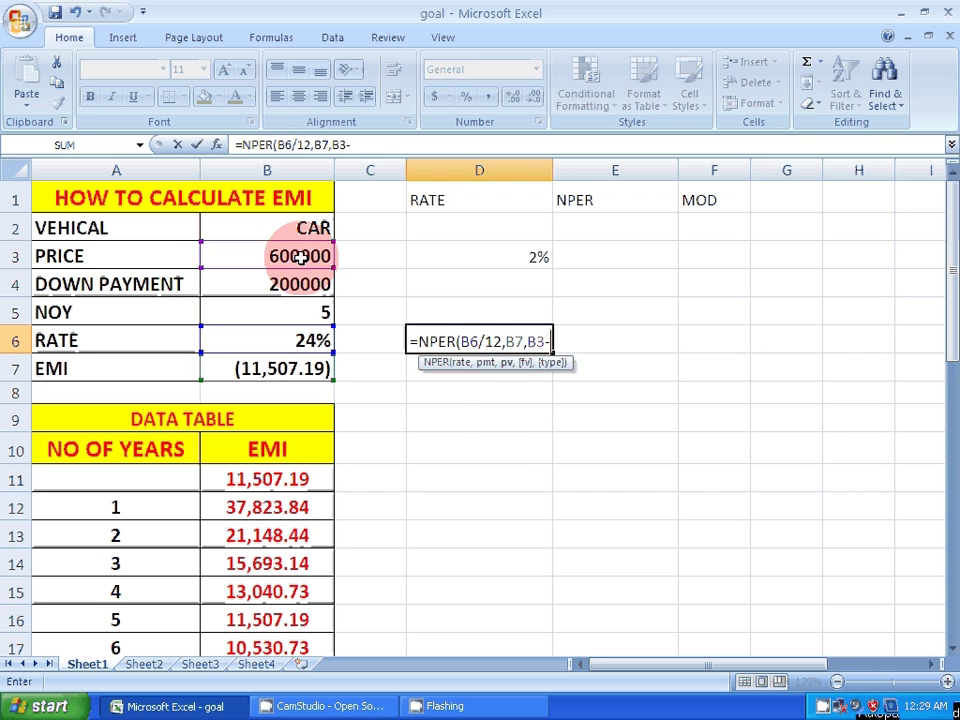
{"action": "left_click", "coordinate": [305, 284]}
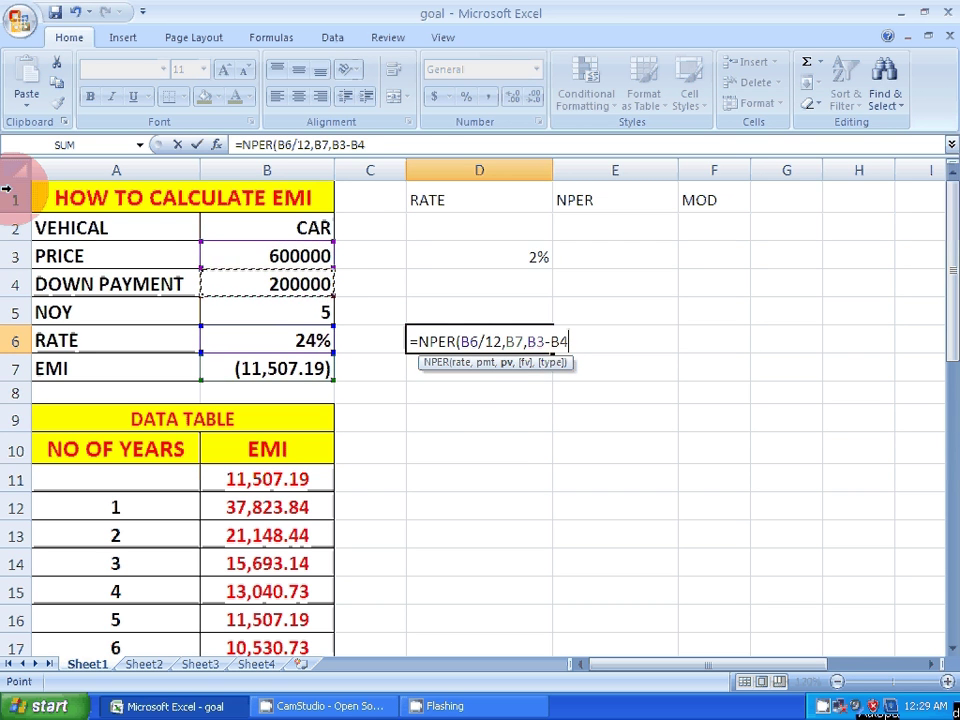
{"action": "type", "text": ")"}
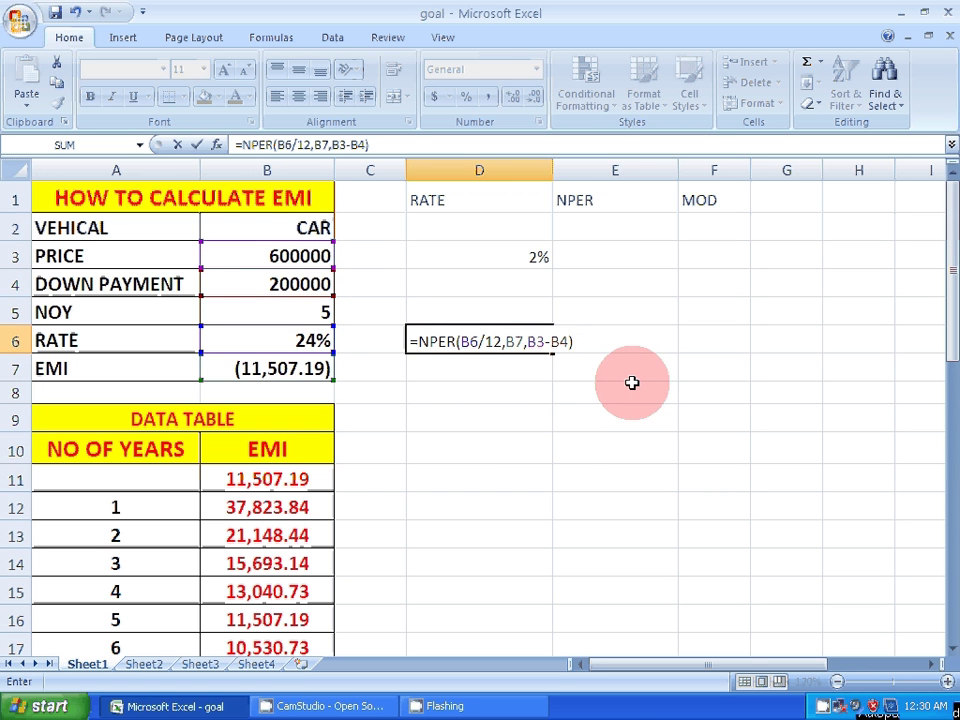
{"action": "key", "text": "Return"}
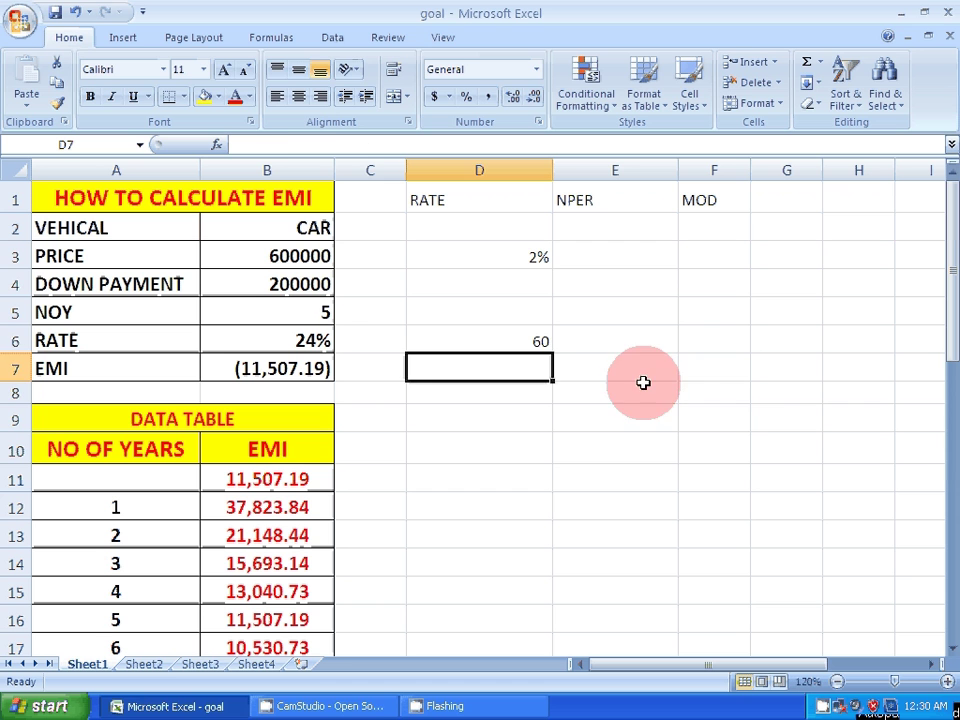
Step: Compare the NPER formula in D6 with the number of years in B5 and the NPER heading
{"action": "left_click", "coordinate": [525, 343]}
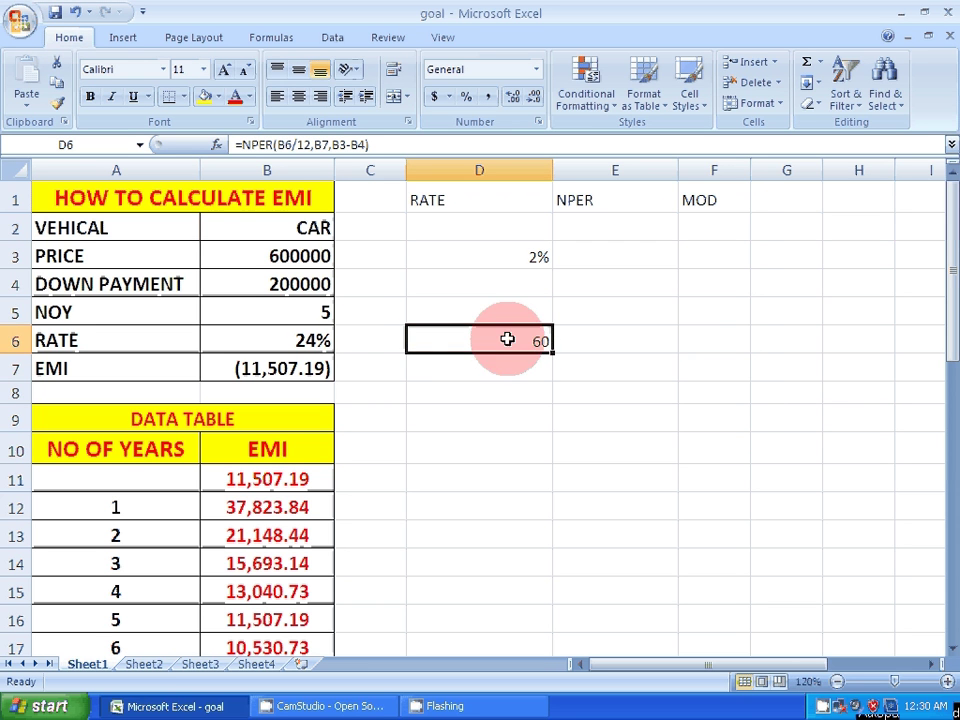
{"action": "left_click", "coordinate": [328, 313]}
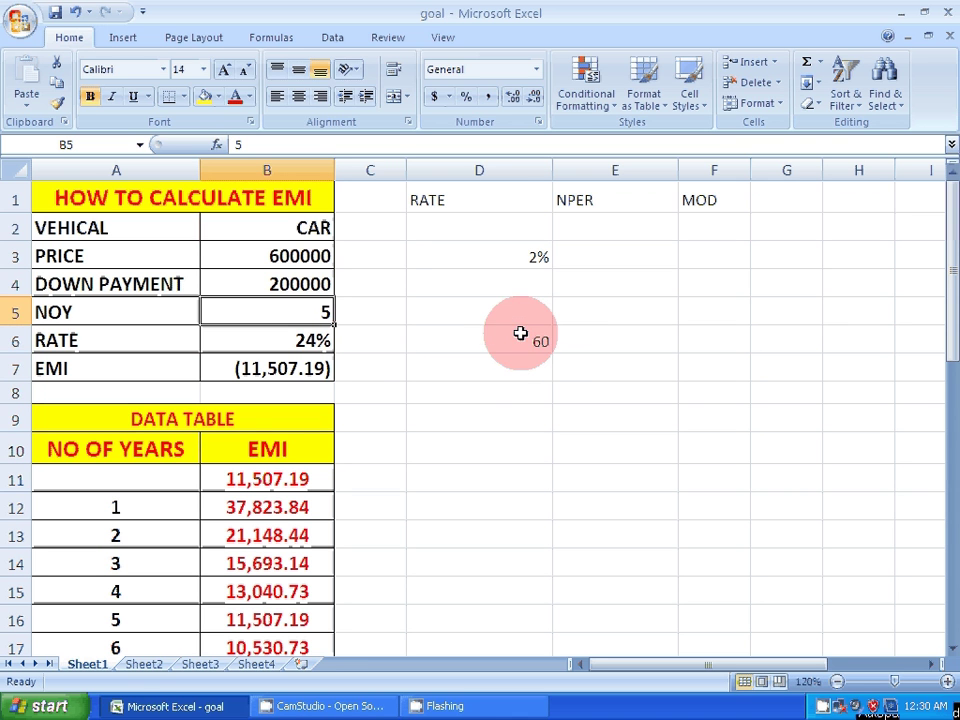
{"action": "left_click", "coordinate": [561, 207]}
{"action": "left_click", "coordinate": [537, 345]}
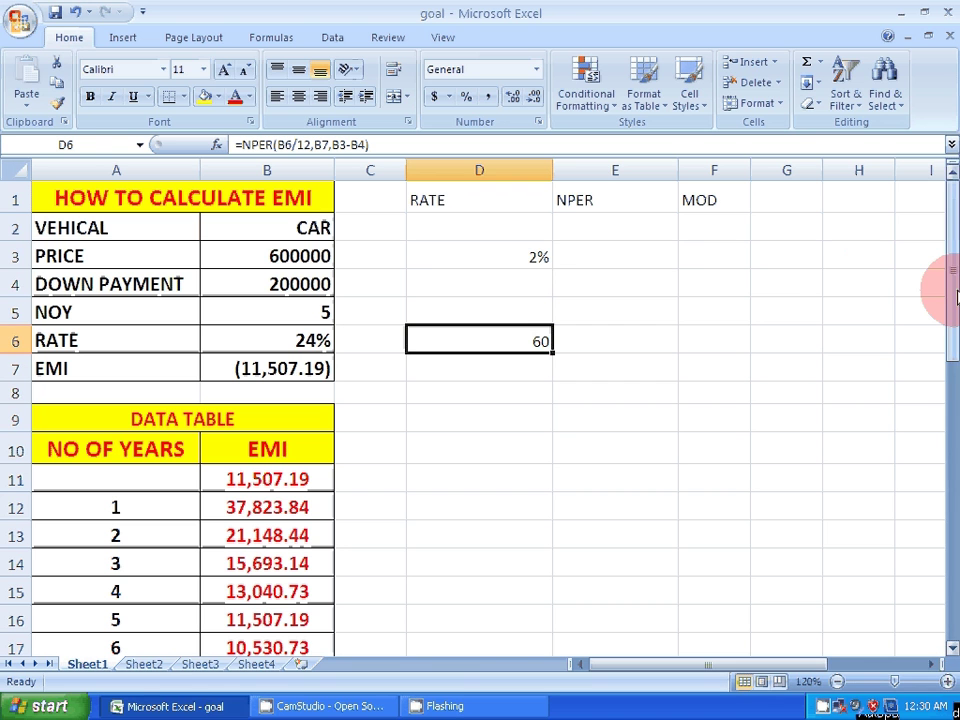
Step: Calculate the remainder of 25 divided by 7 in A45, below the MOD() heading, with the formula =MOD(25,7)
{"action": "left_click_drag", "start_coordinate": [957, 296], "coordinate": [957, 610]}
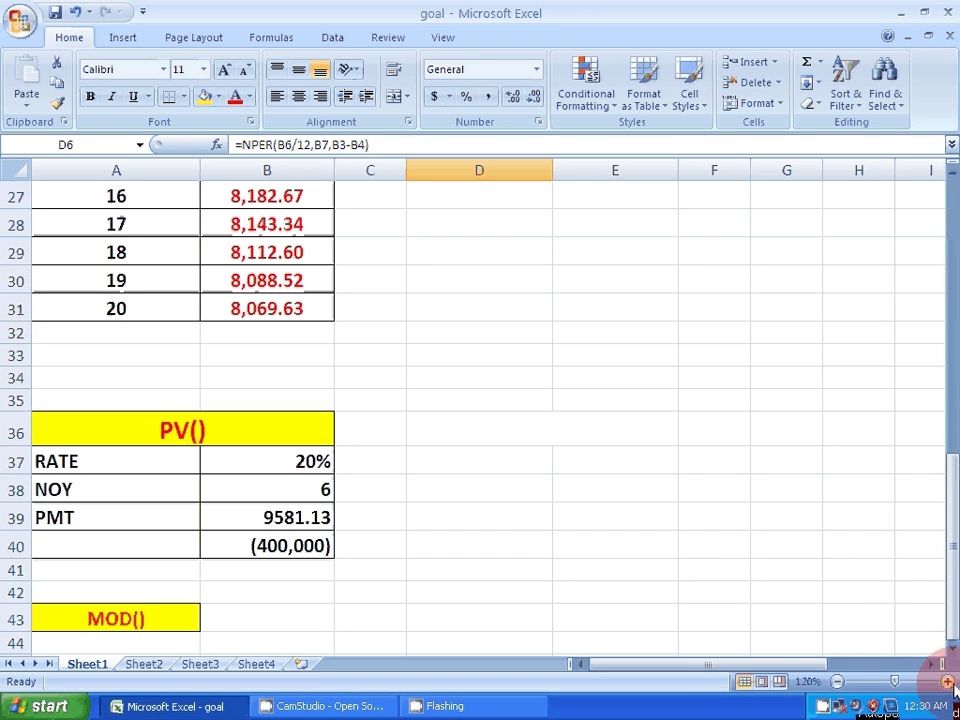
{"action": "left_click", "coordinate": [952, 648]}
{"action": "left_click_drag", "start_coordinate": [953, 655], "coordinate": [953, 655]}
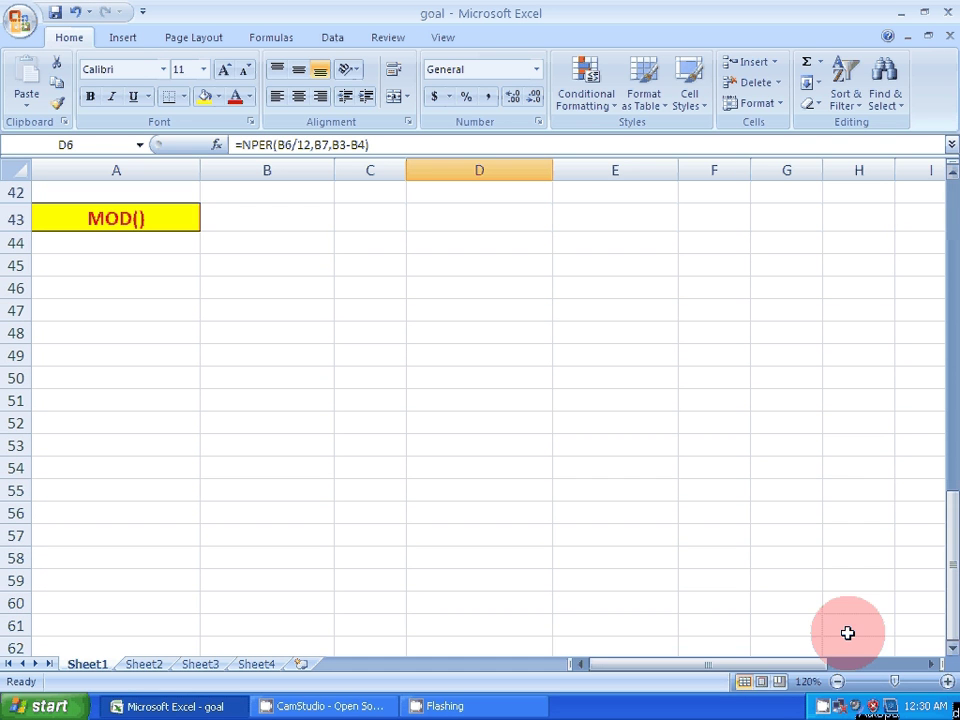
{"action": "left_click", "coordinate": [135, 266]}
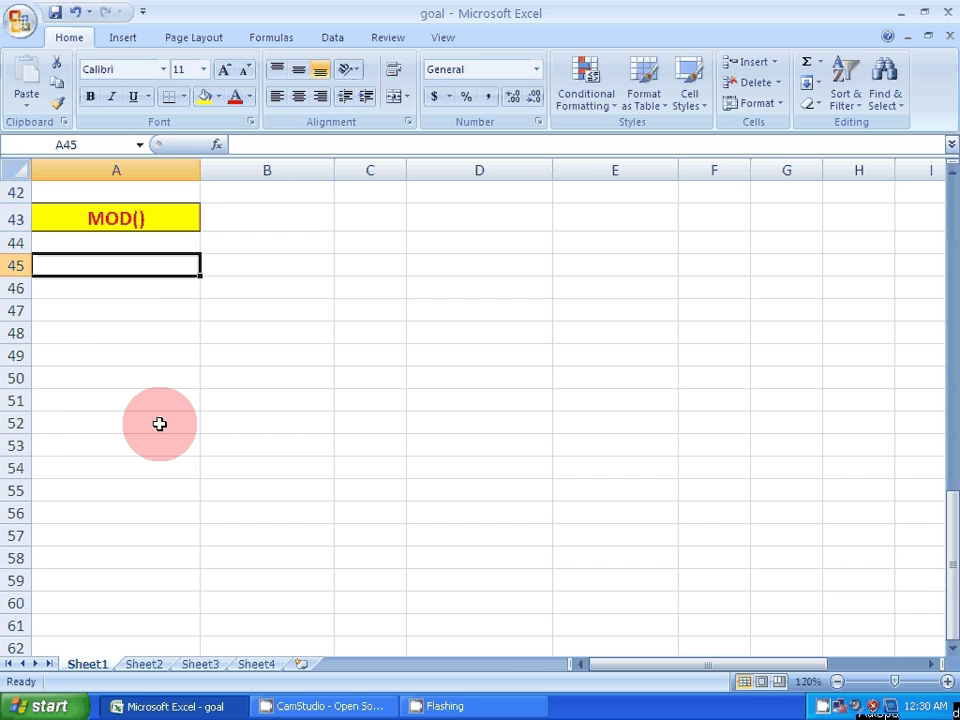
{"action": "type", "text": "=MOD"}
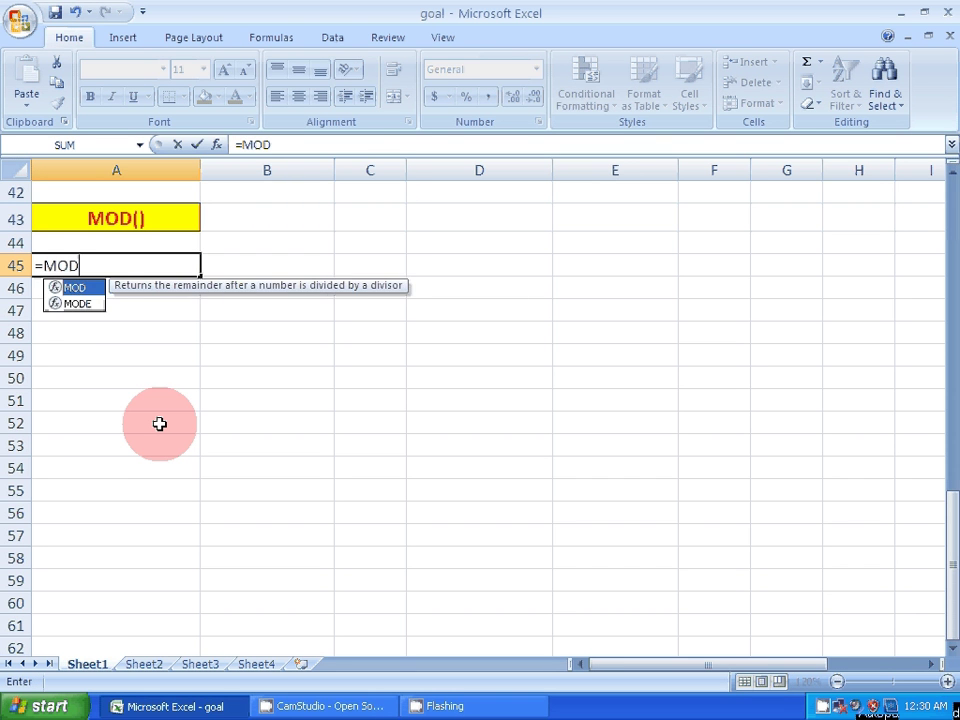
{"action": "type", "text": "(25"}
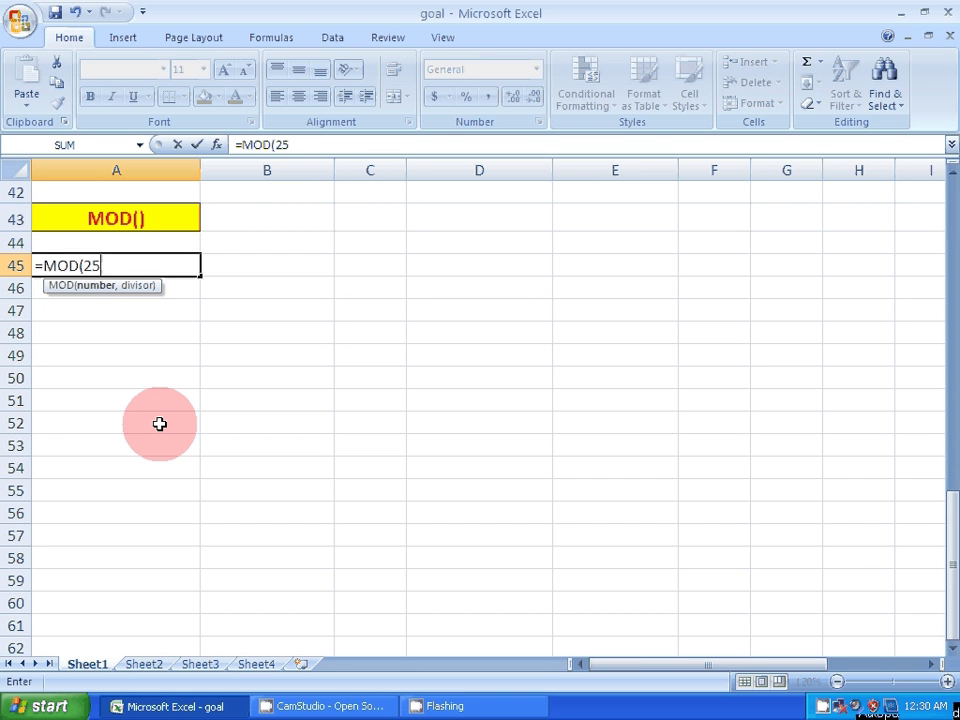
{"action": "type", "text": ",7"}
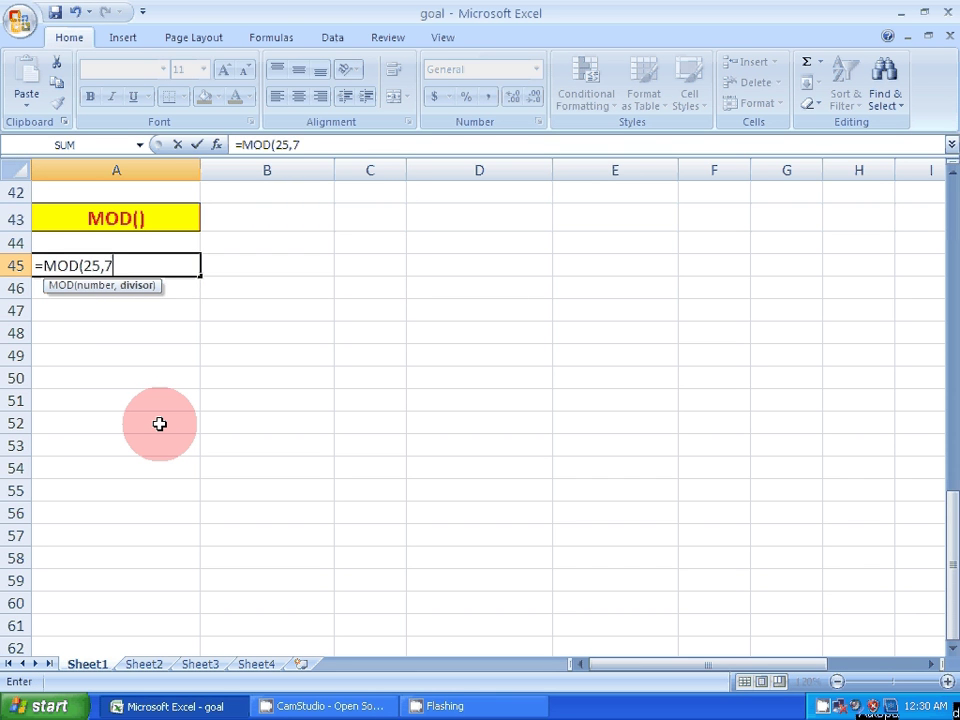
{"action": "type", "text": ")"}
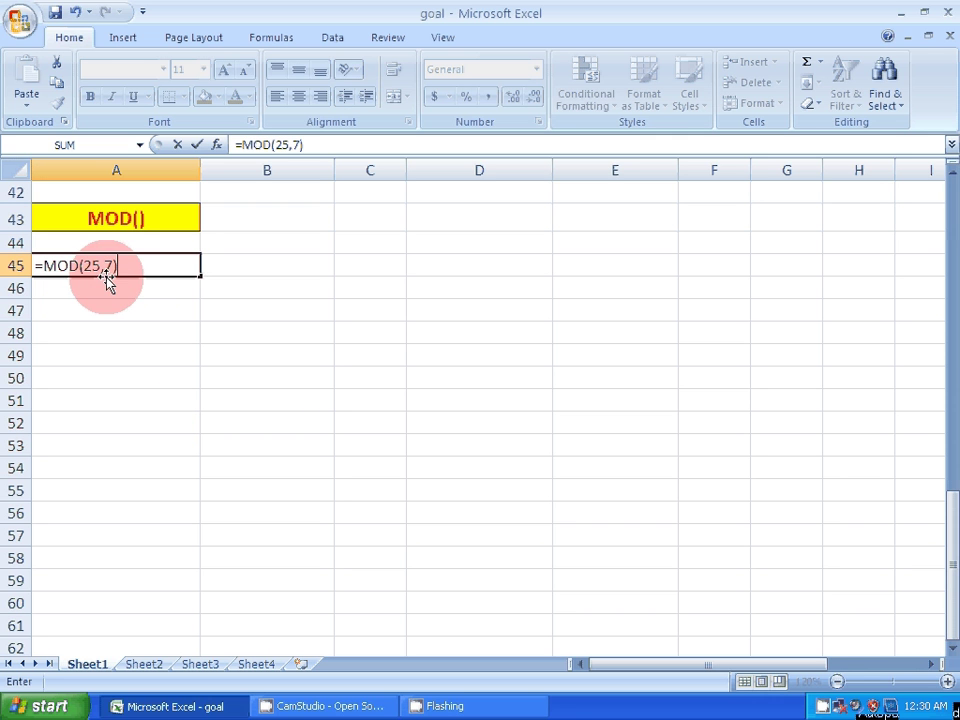
{"action": "key", "text": "Return"}
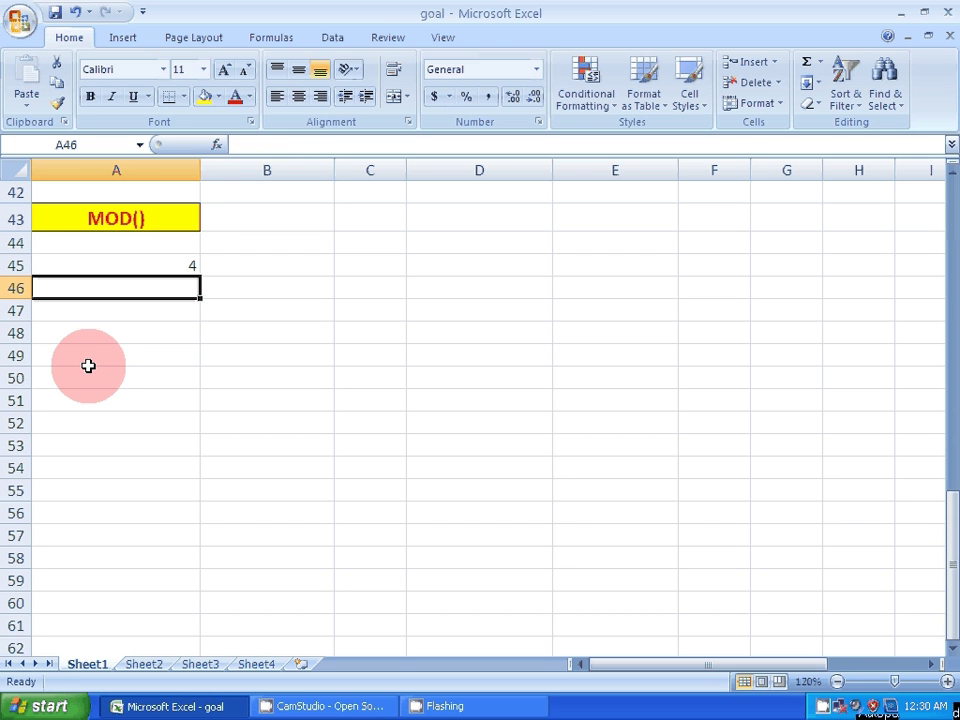
{"action": "left_click", "coordinate": [173, 266]}
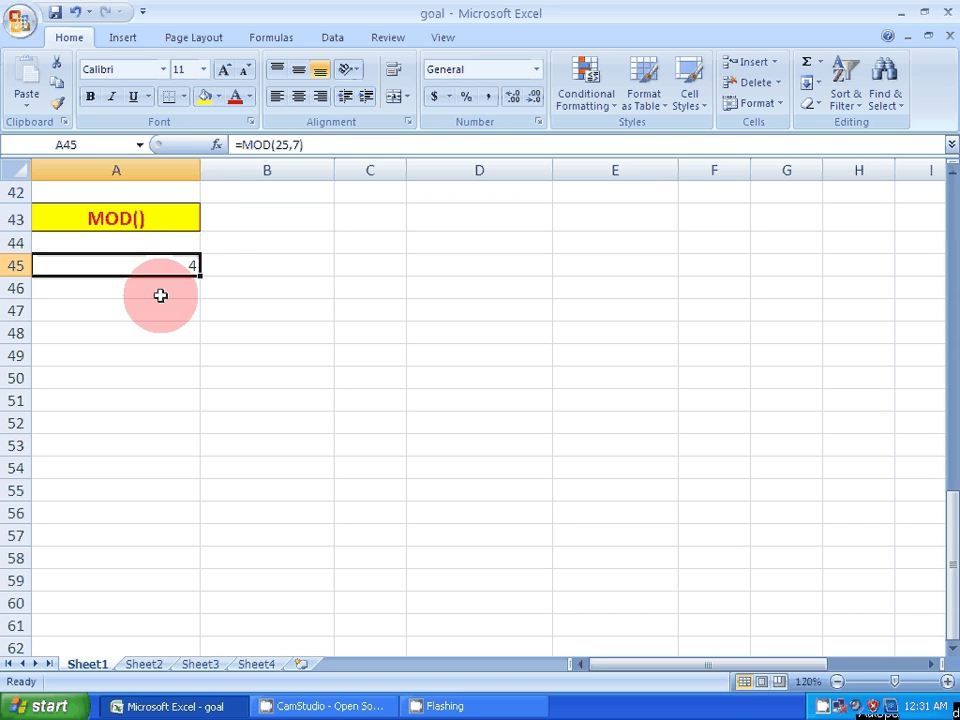
Step: Enter the number 23 in cell A48, below the MOD example
{"action": "key", "text": "Down"}
{"action": "key", "text": "Down"}
{"action": "key", "text": "Down"}
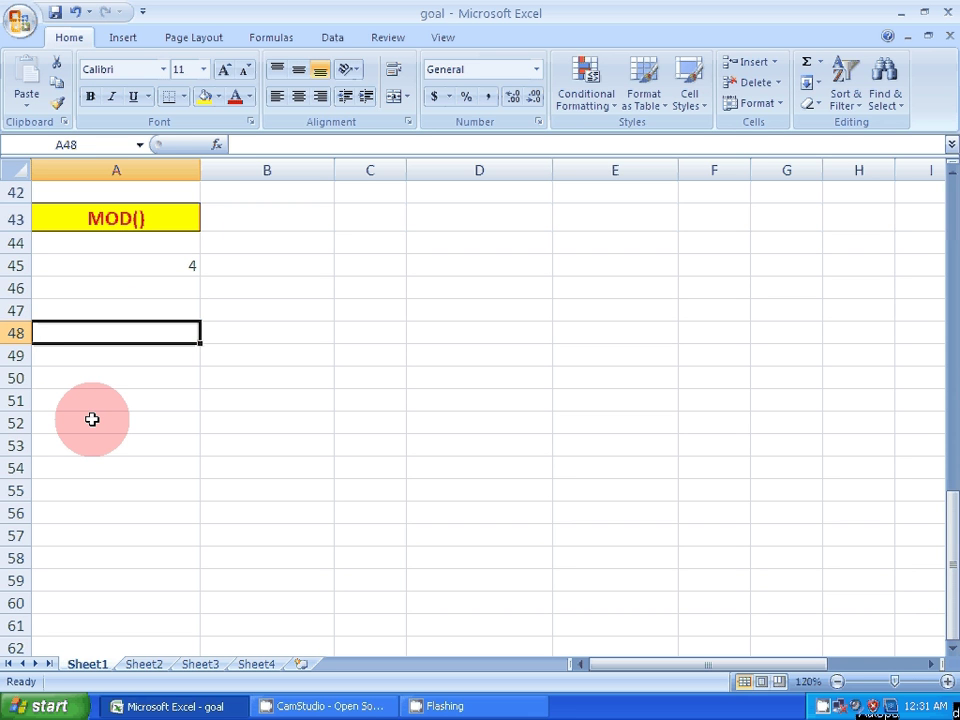
{"action": "type", "text": "2"}
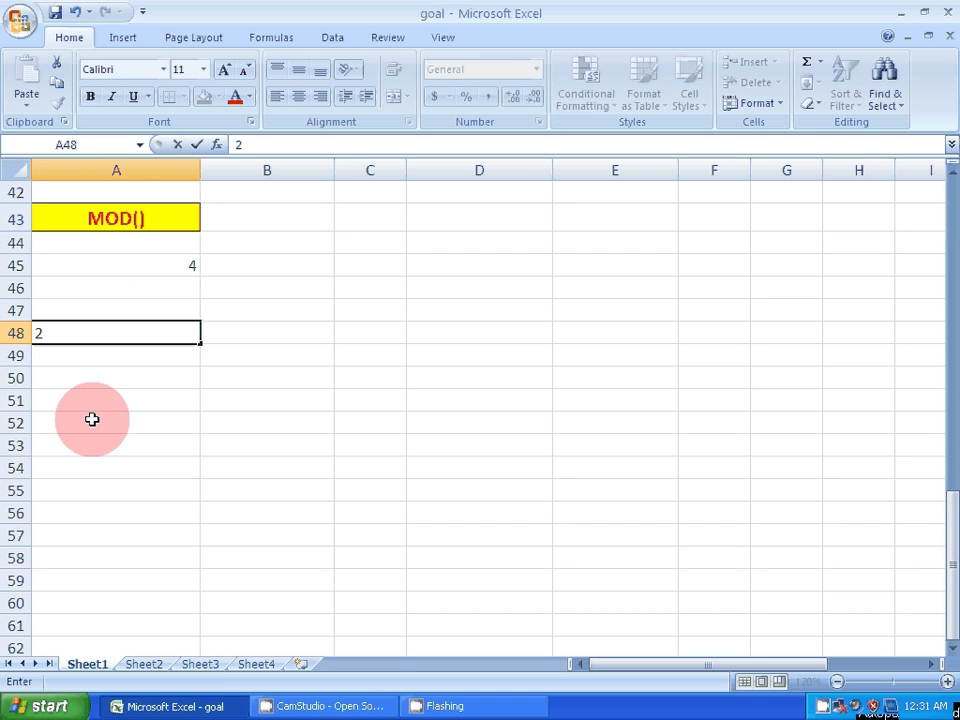
{"action": "type", "text": "3"}
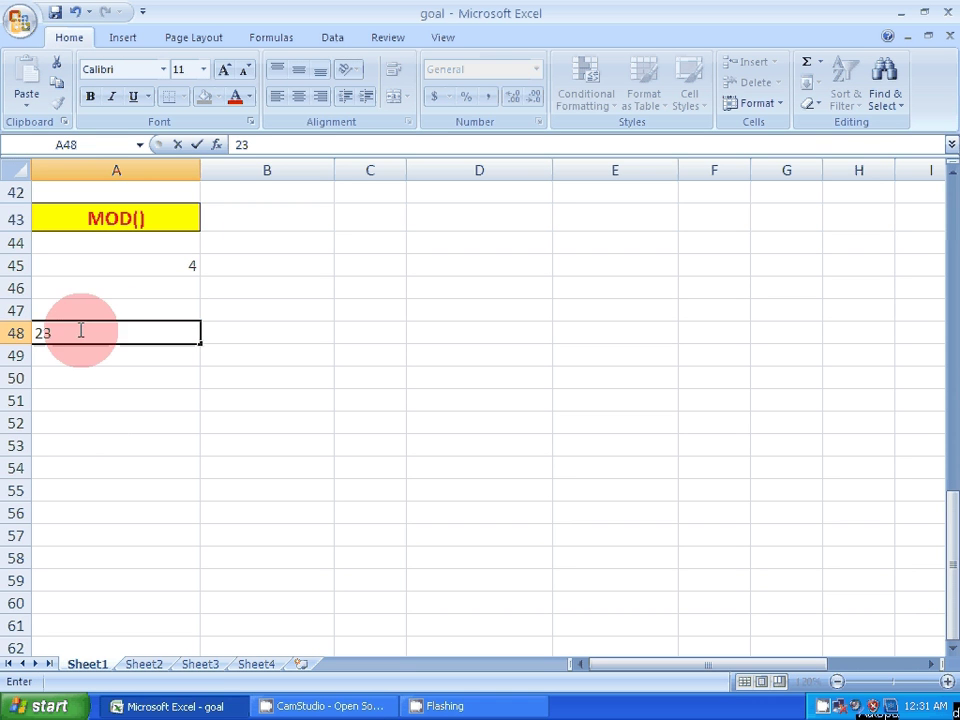
{"action": "key", "text": "Return"}
{"action": "left_click", "coordinate": [135, 339]}
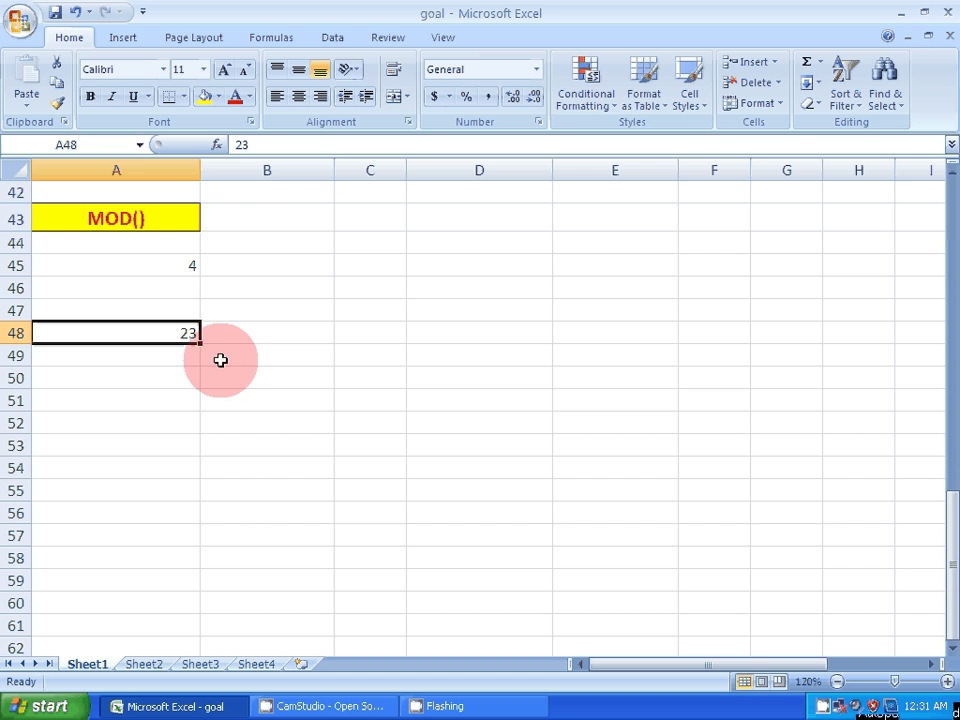
Step: Enlarge the worksheet view to 150% around the MOD() example and select cell B48, beside the number 23
{"action": "left_click", "coordinate": [289, 337]}
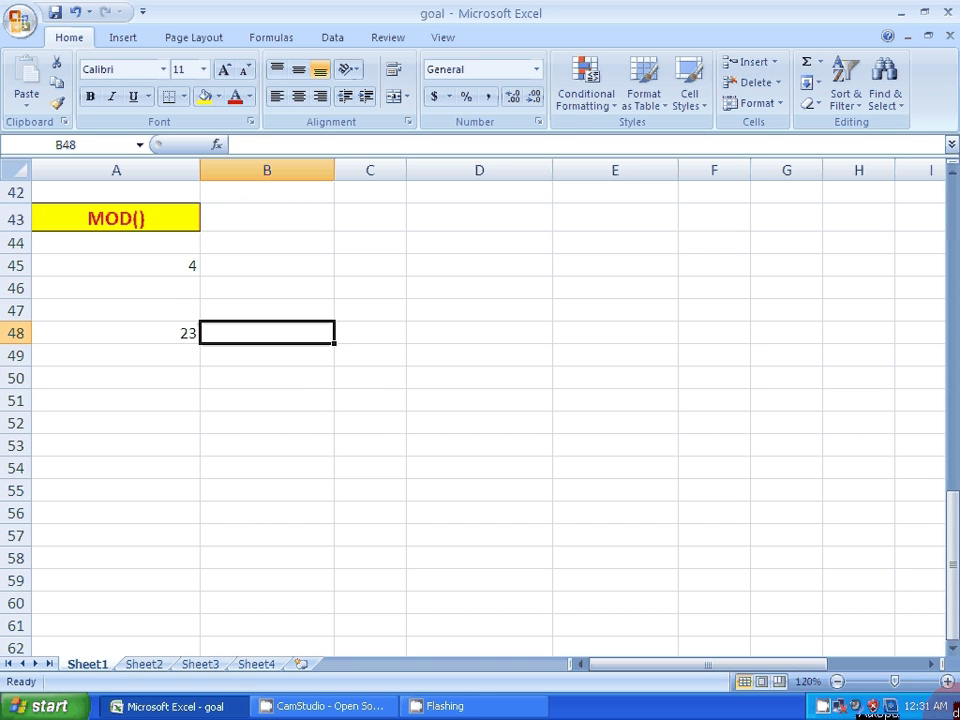
{"action": "left_click", "coordinate": [947, 681]}
{"action": "left_click", "coordinate": [947, 681]}
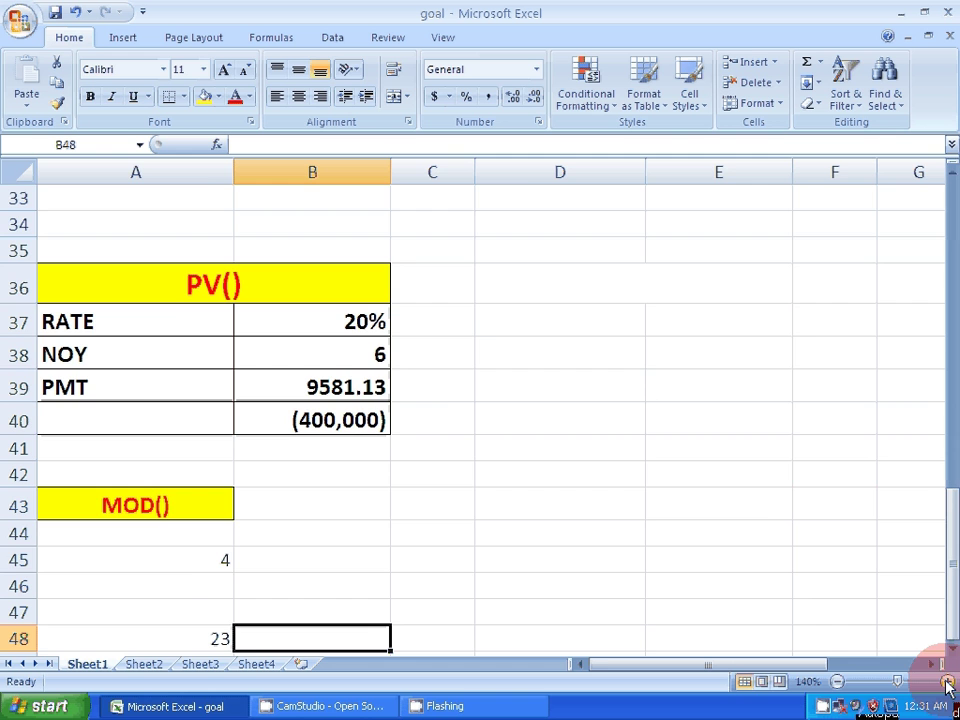
{"action": "left_click", "coordinate": [947, 681]}
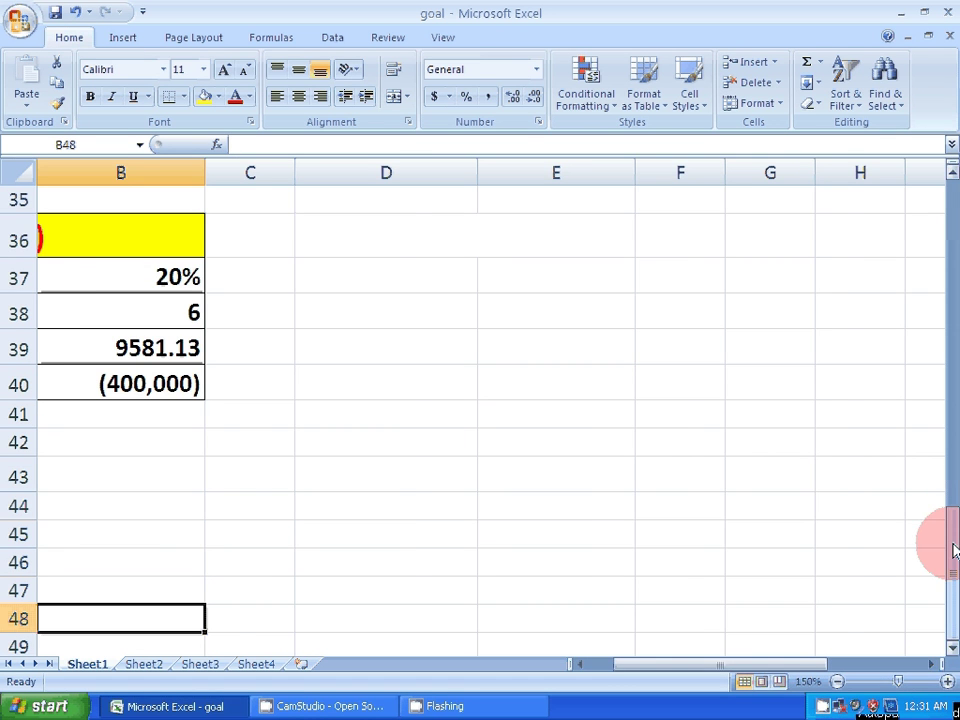
{"action": "left_click_drag", "start_coordinate": [769, 664], "coordinate": [675, 664]}
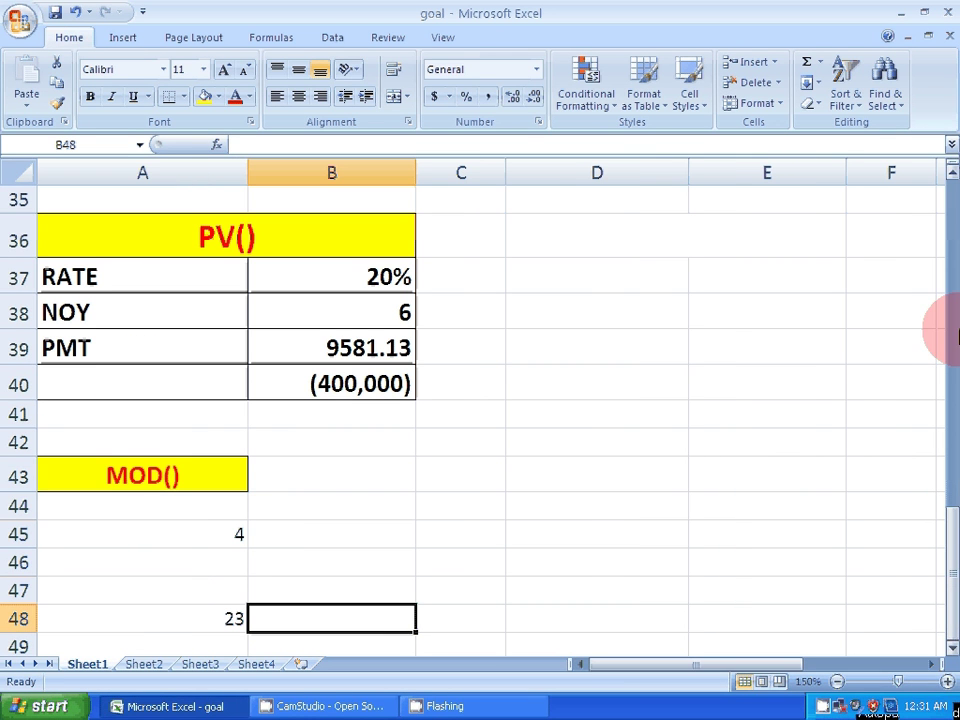
{"action": "left_click", "coordinate": [952, 648]}
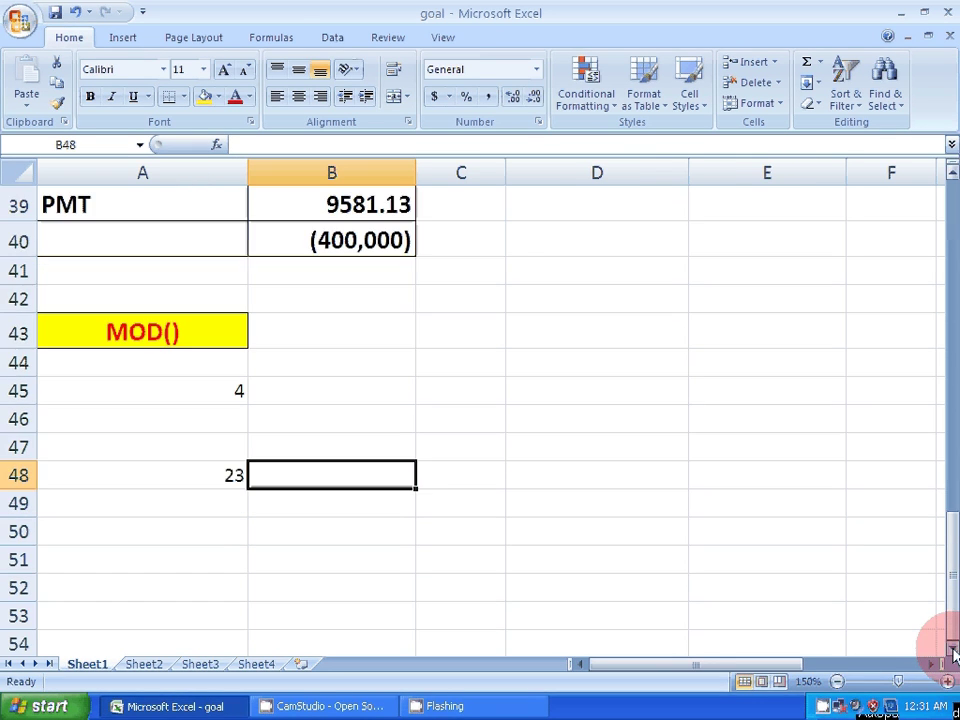
{"action": "left_click", "coordinate": [952, 648]}
{"action": "left_click", "coordinate": [952, 648]}
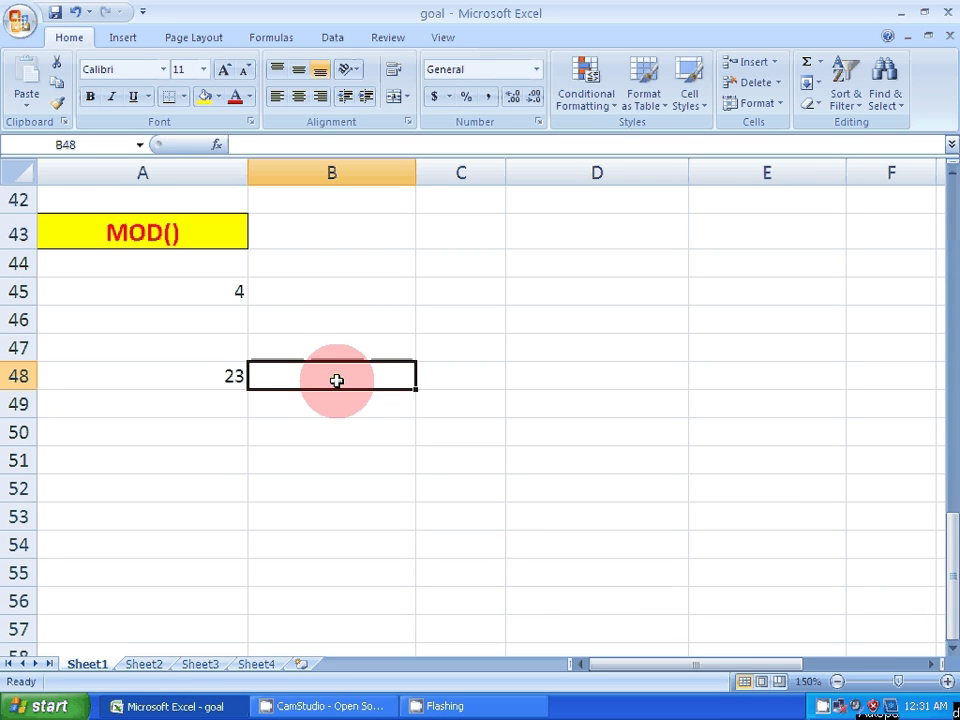
{"action": "type", "text": "="}
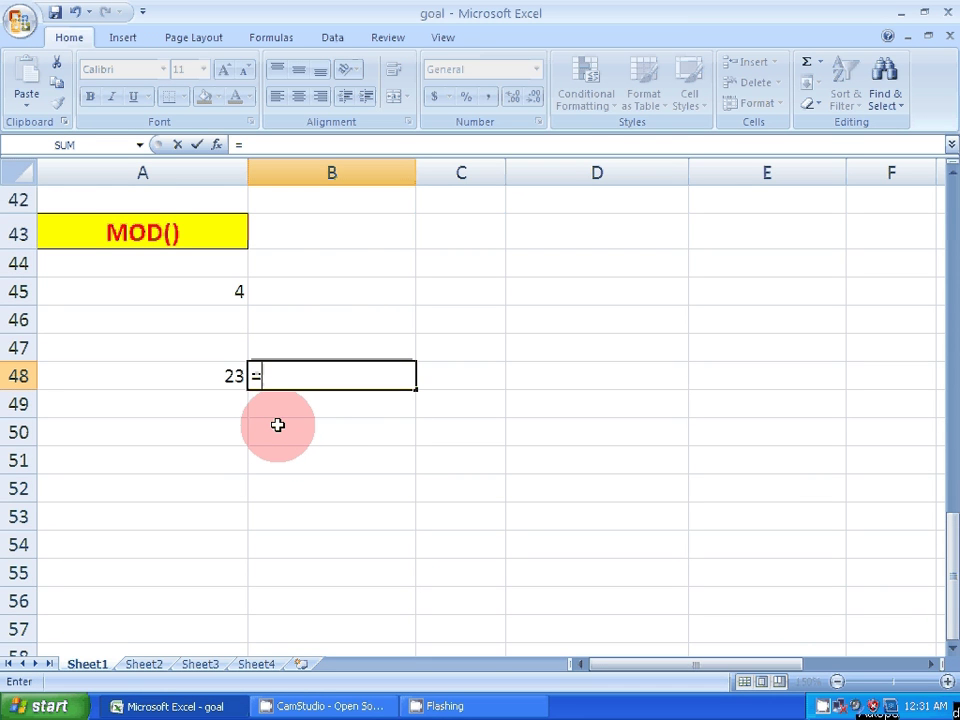
{"action": "key", "text": "BackSpace"}
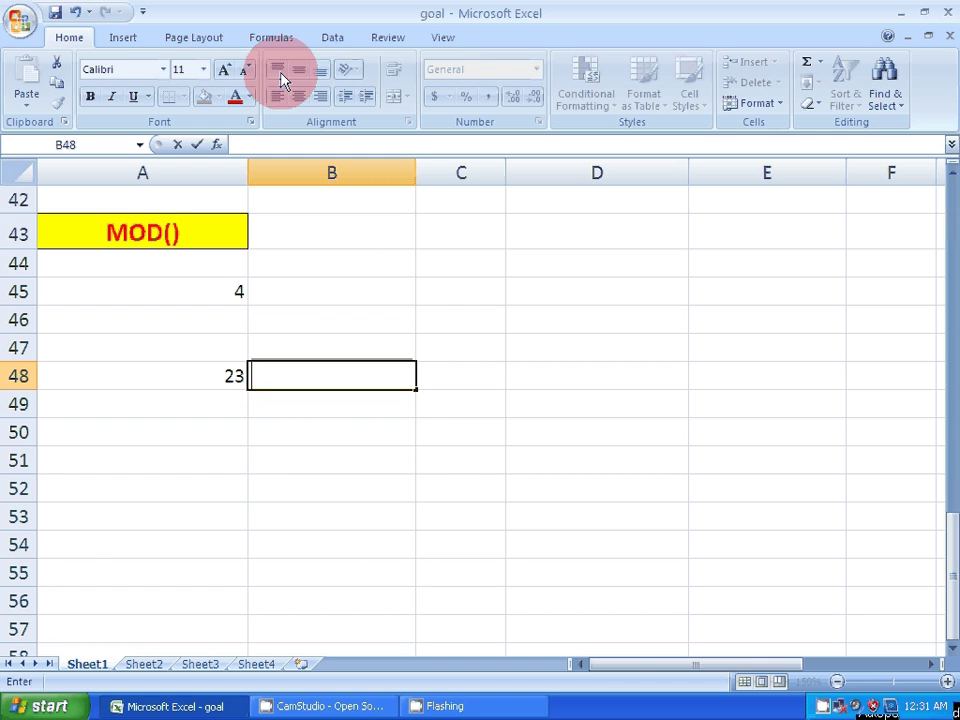
{"action": "left_click", "coordinate": [412, 460]}
Step: Increase the font size of cell B48, beside the number 23, to 20
{"action": "left_click", "coordinate": [321, 376]}
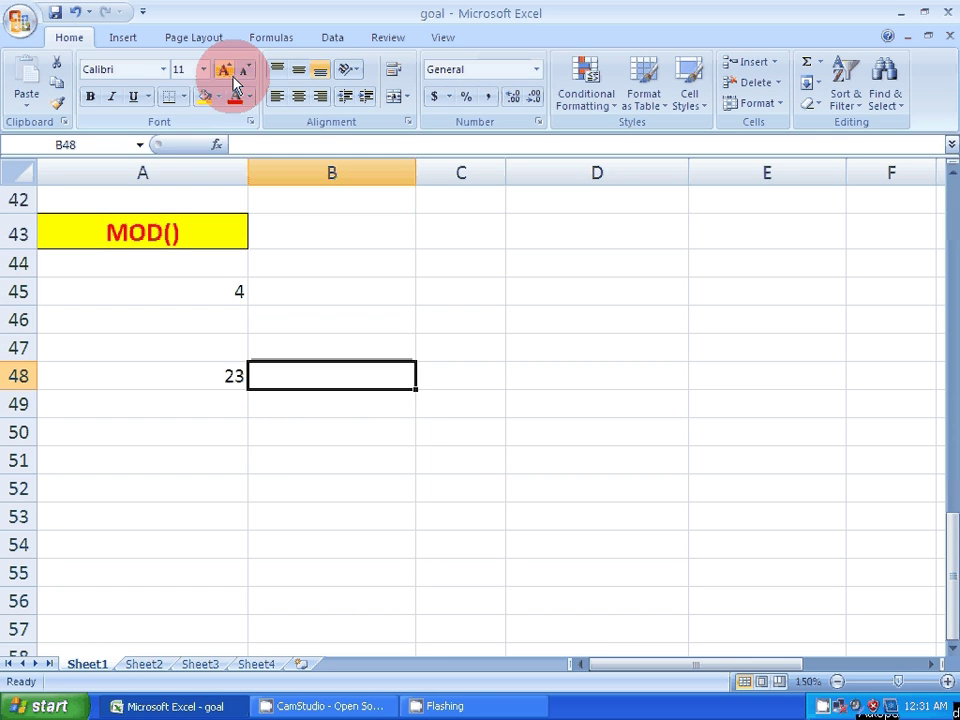
{"action": "left_click", "coordinate": [225, 72]}
{"action": "left_click", "coordinate": [225, 72]}
{"action": "left_click", "coordinate": [225, 72]}
{"action": "left_click", "coordinate": [225, 72]}
{"action": "left_click", "coordinate": [225, 72]}
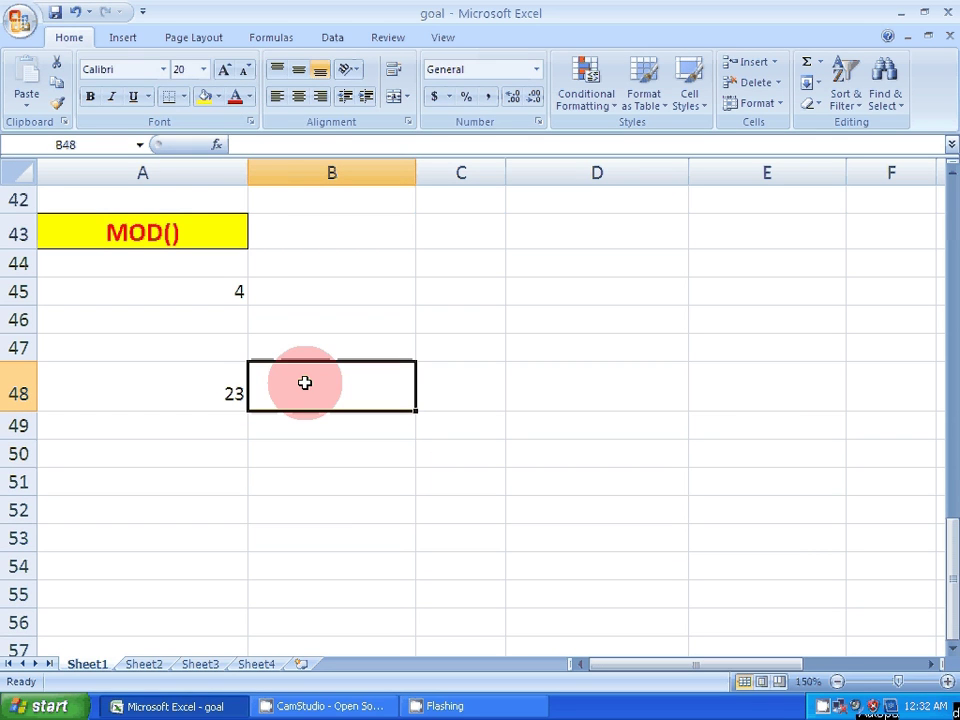
Step: Enter the formula =IF(MOD(A48,2)=0,"EVEN","ODD") in B48 to classify the number in A48
{"action": "type", "text": "="}
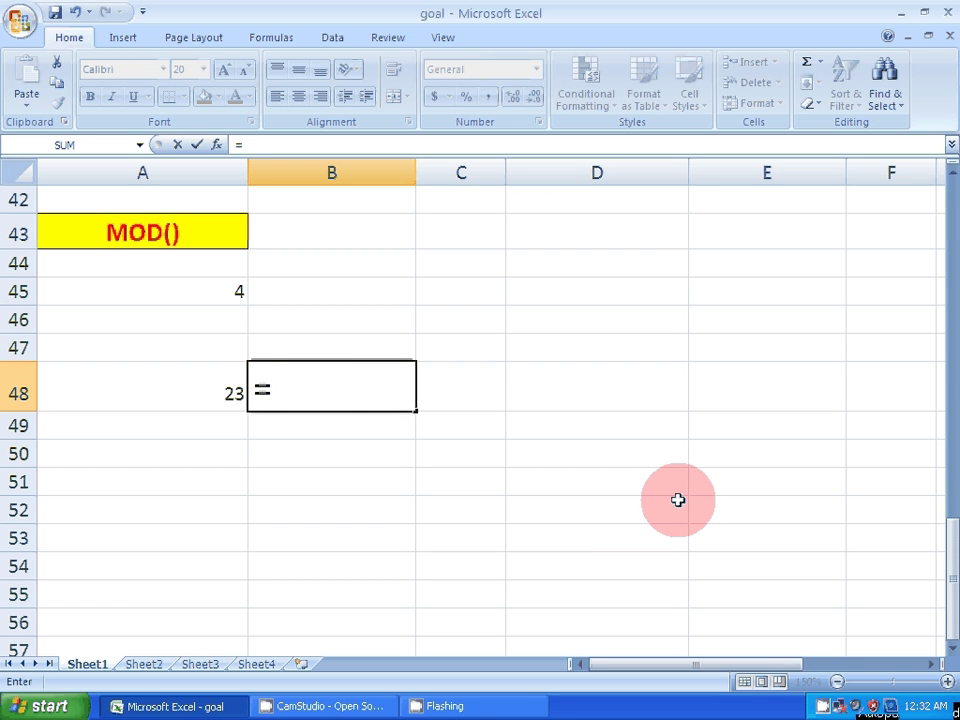
{"action": "type", "text": "IF("}
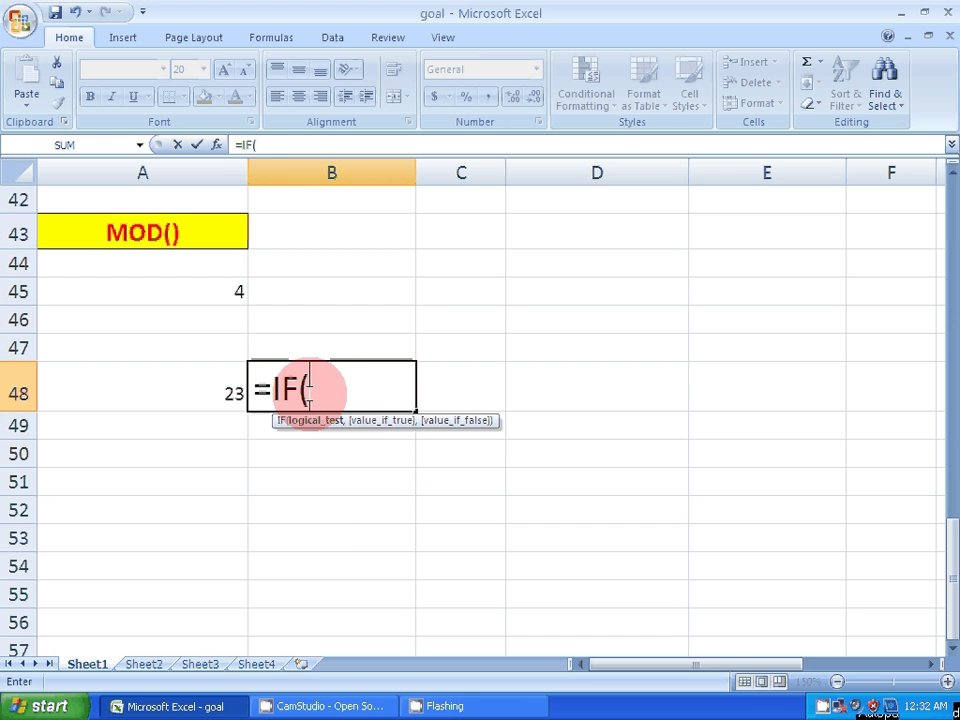
{"action": "type", "text": "MOD("}
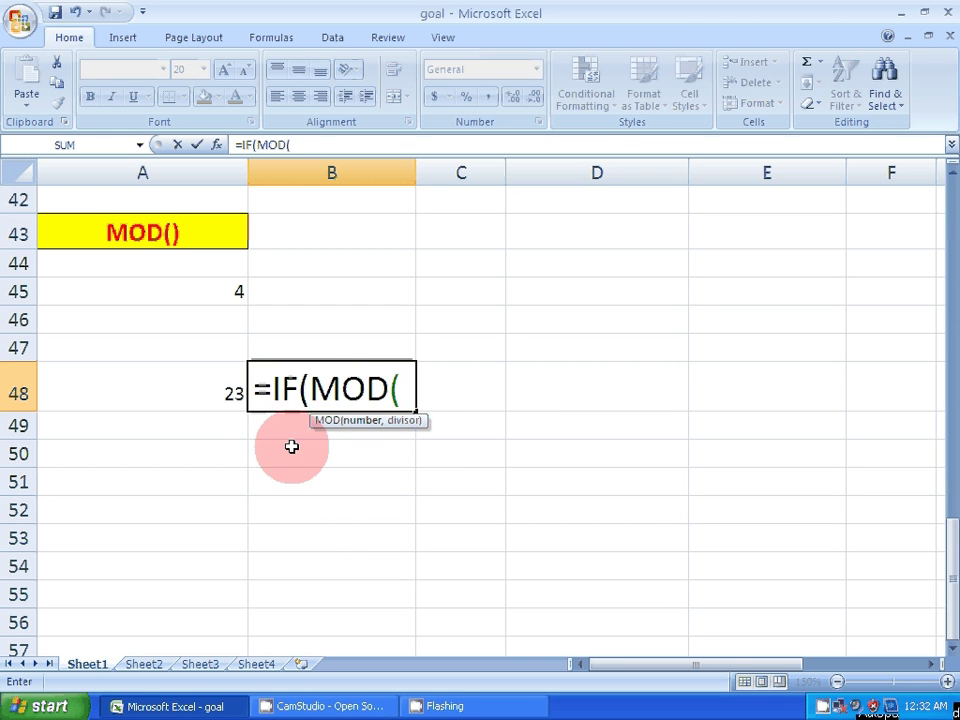
{"action": "left_click", "coordinate": [227, 394]}
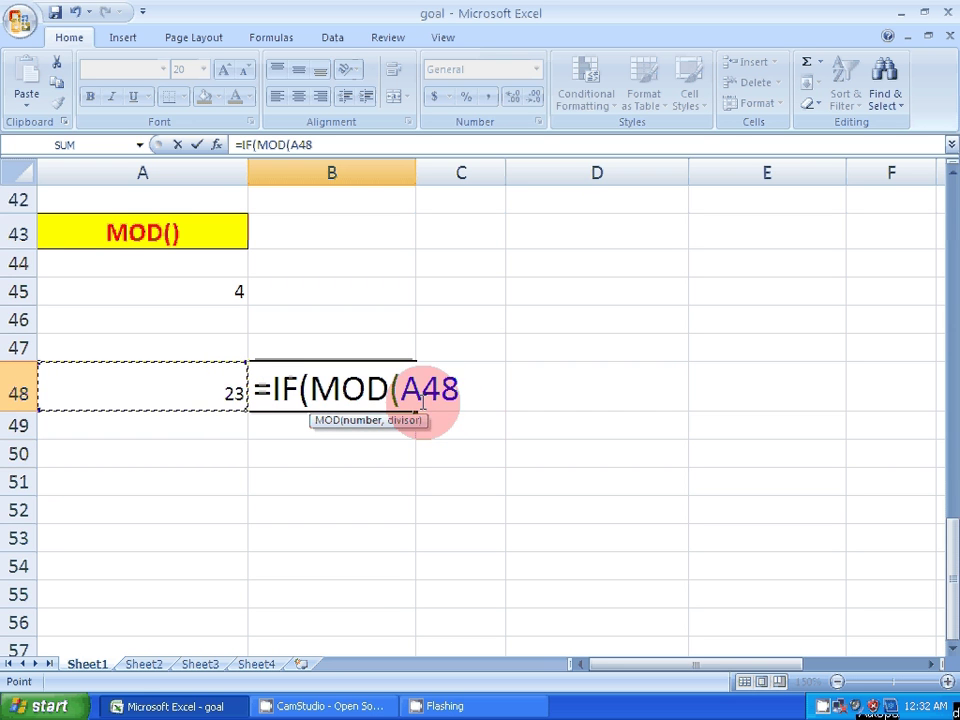
{"action": "type", "text": ",2"}
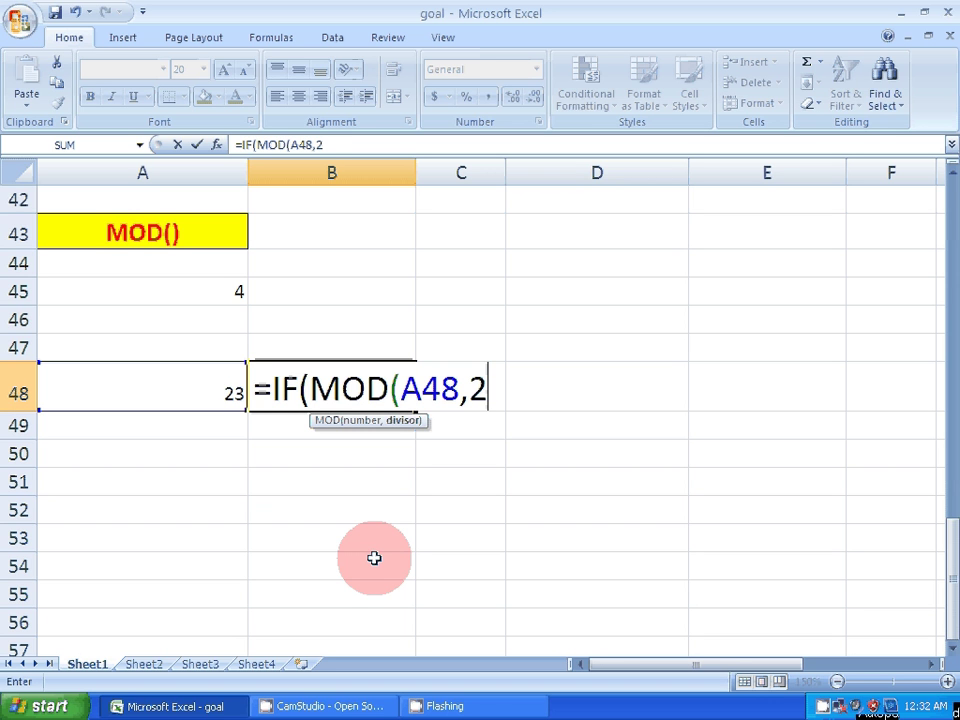
{"action": "type", "text": ")=0"}
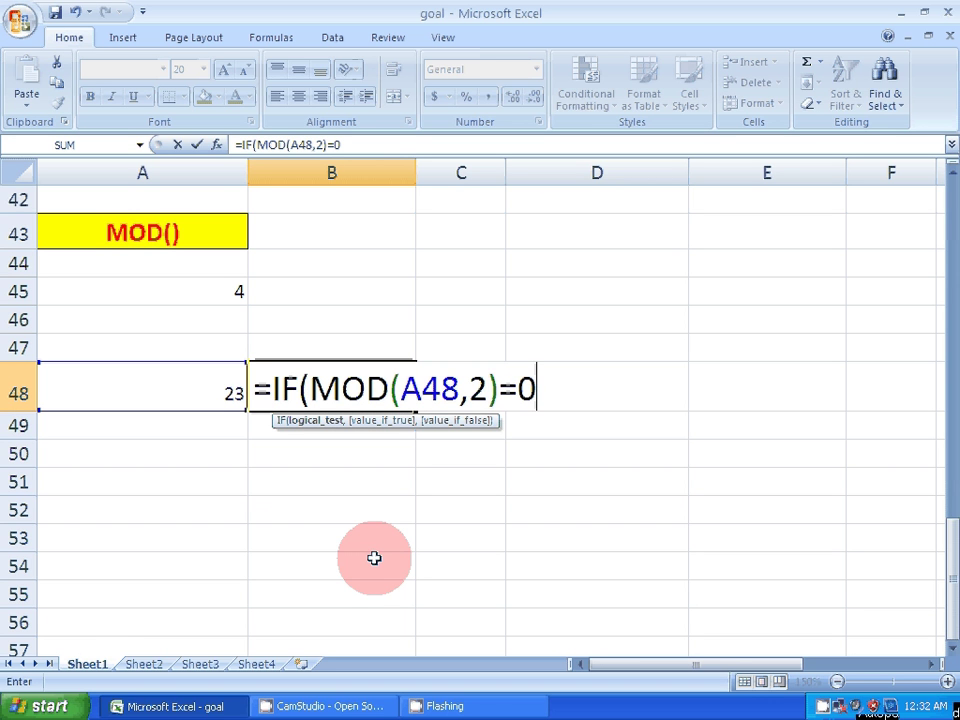
{"action": "type", "text": ","}
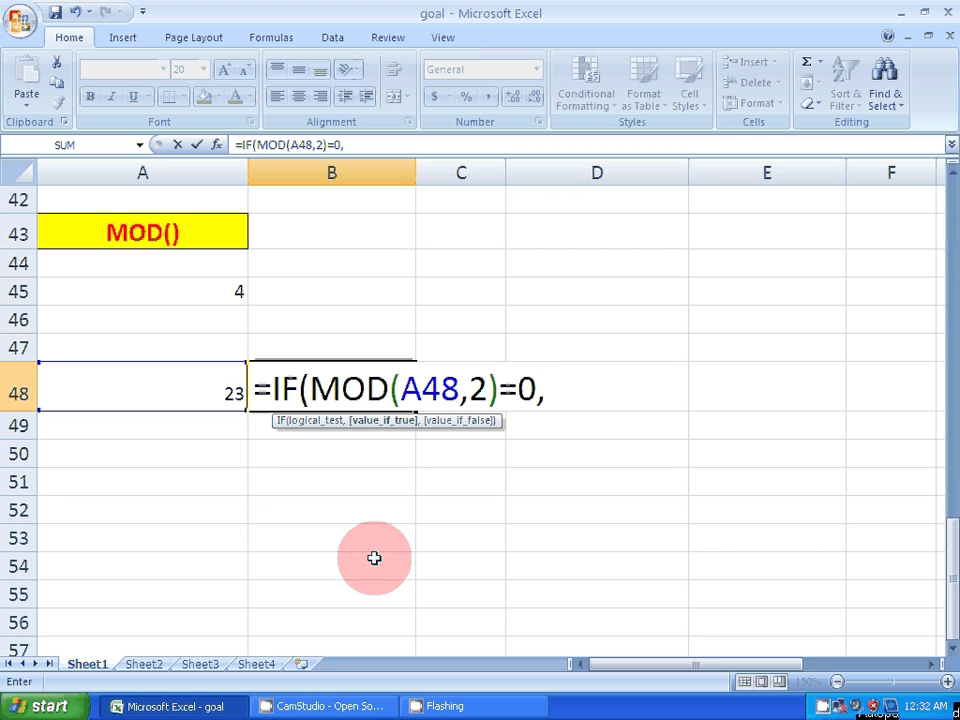
{"action": "type", "text": "\"EVE"}
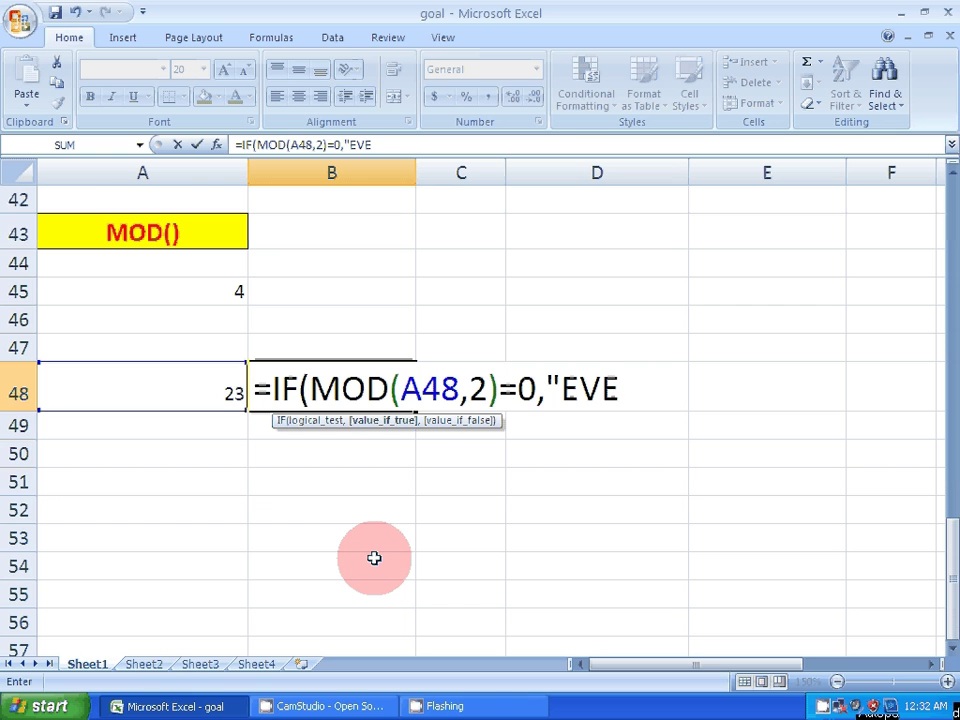
{"action": "type", "text": "N\""}
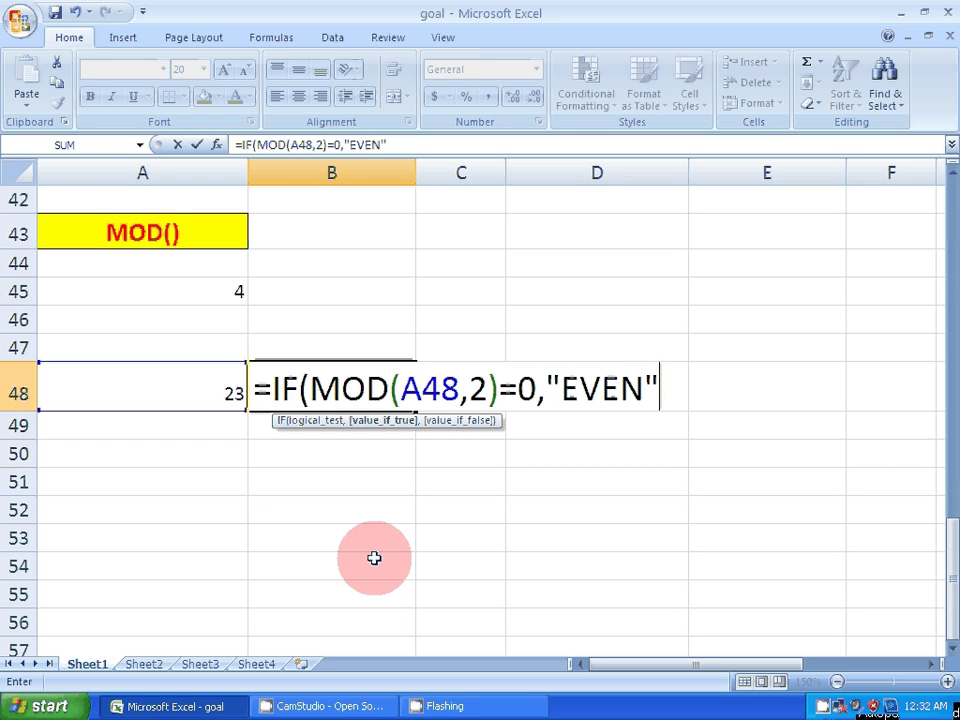
{"action": "type", "text": ",\"ODD"}
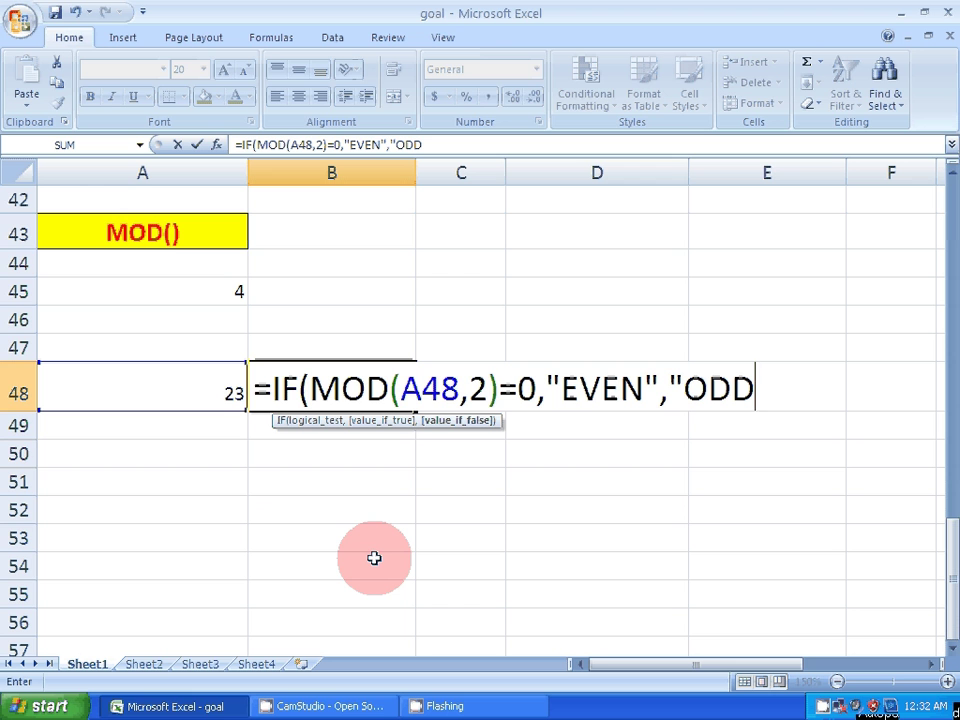
{"action": "type", "text": "\")"}
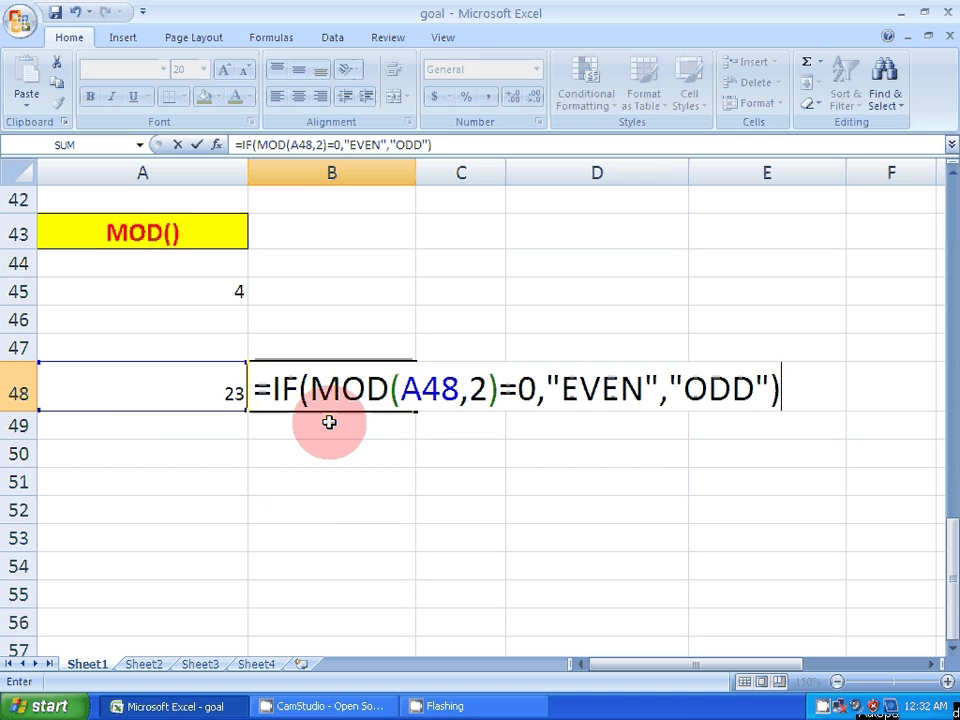
{"action": "left_click_drag", "start_coordinate": [311, 390], "coordinate": [660, 403]}
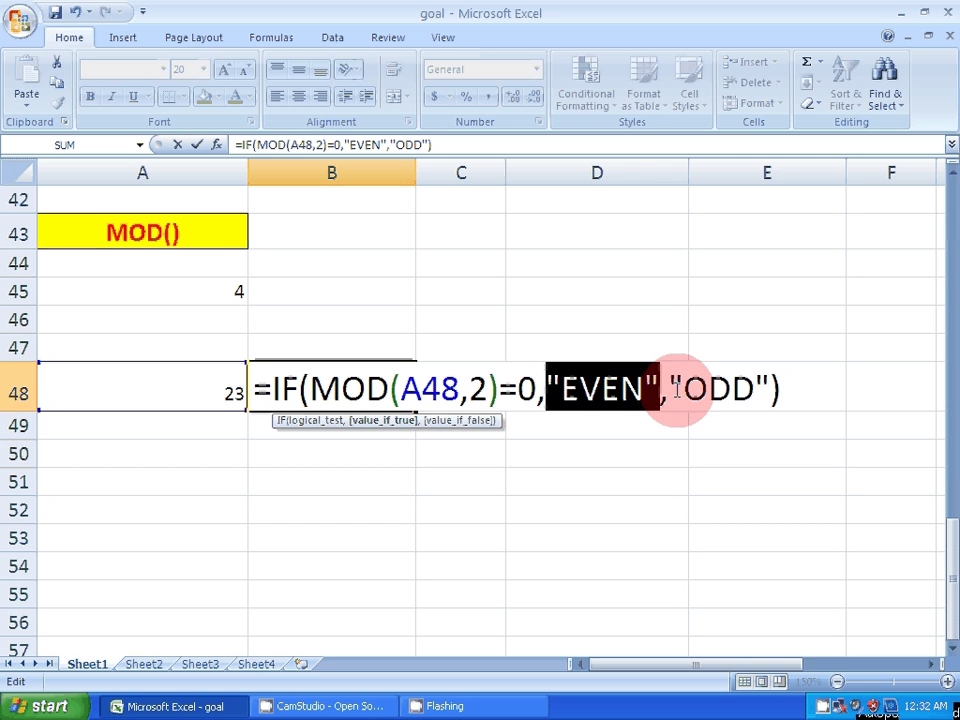
{"action": "left_click_drag", "start_coordinate": [676, 390], "coordinate": [763, 392]}
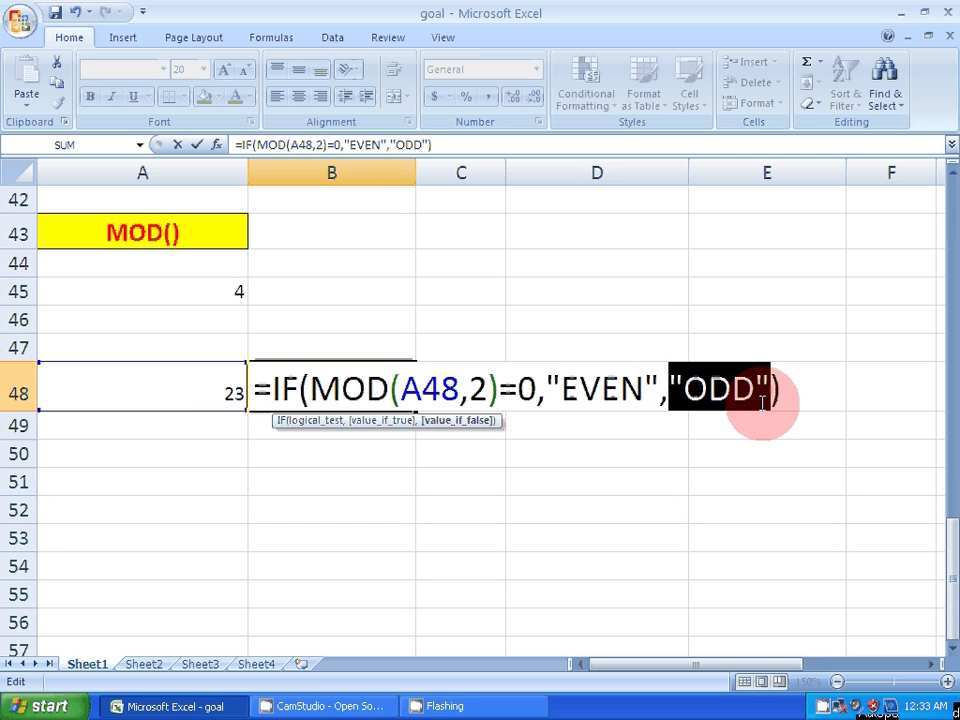
{"action": "left_click", "coordinate": [784, 396]}
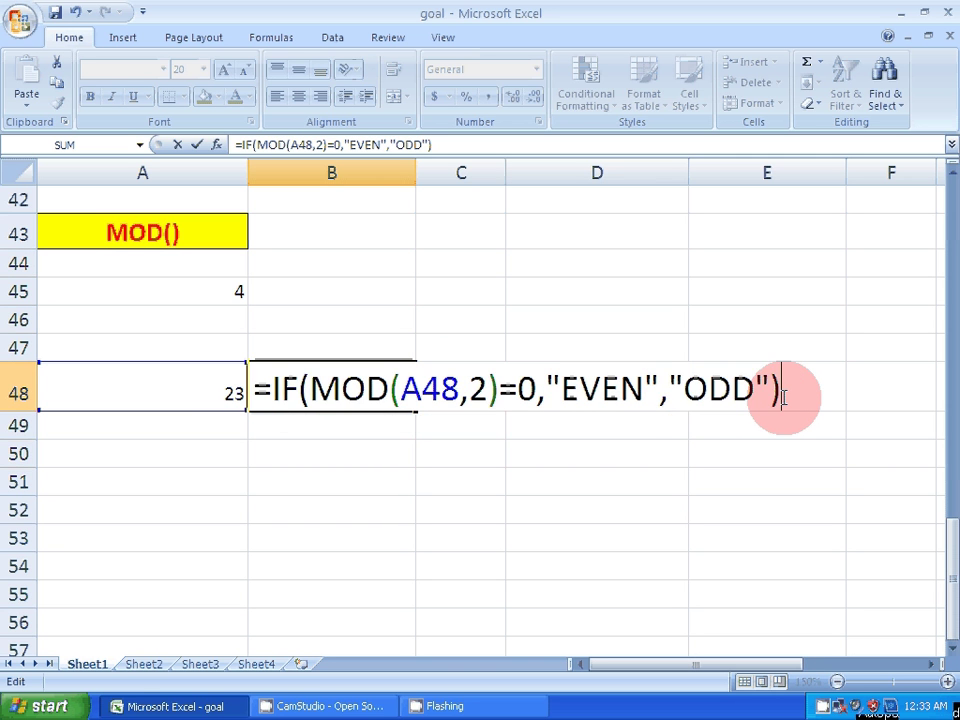
{"action": "key", "text": "Return"}
{"action": "left_click", "coordinate": [317, 377]}
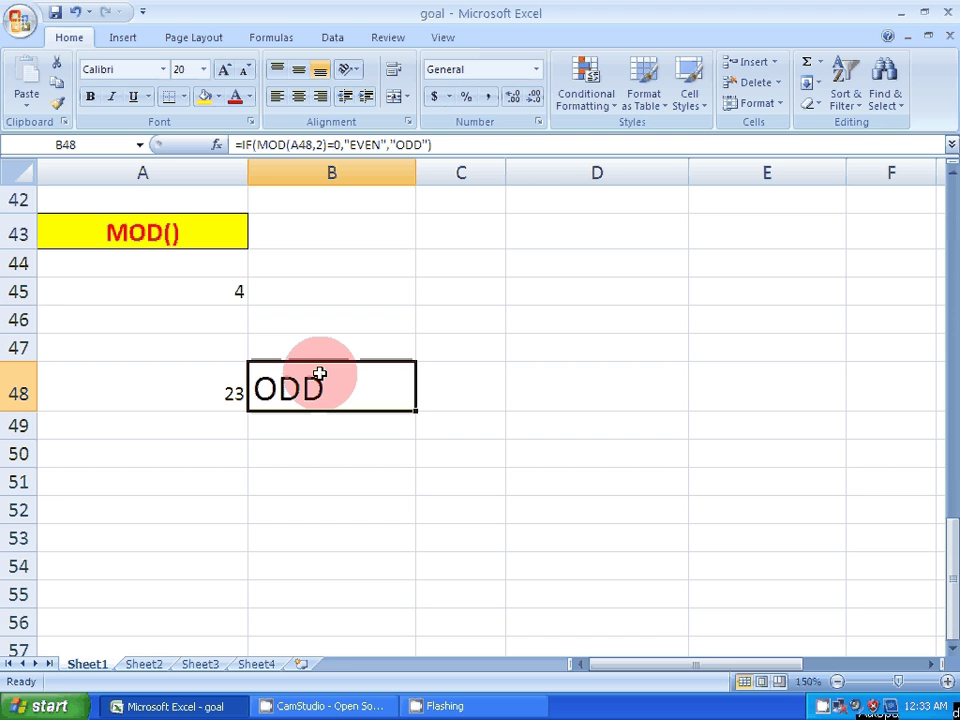
Step: Test the even/odd formula by changing the number in A48 to 22
{"action": "left_click", "coordinate": [231, 390]}
{"action": "type", "text": "22"}
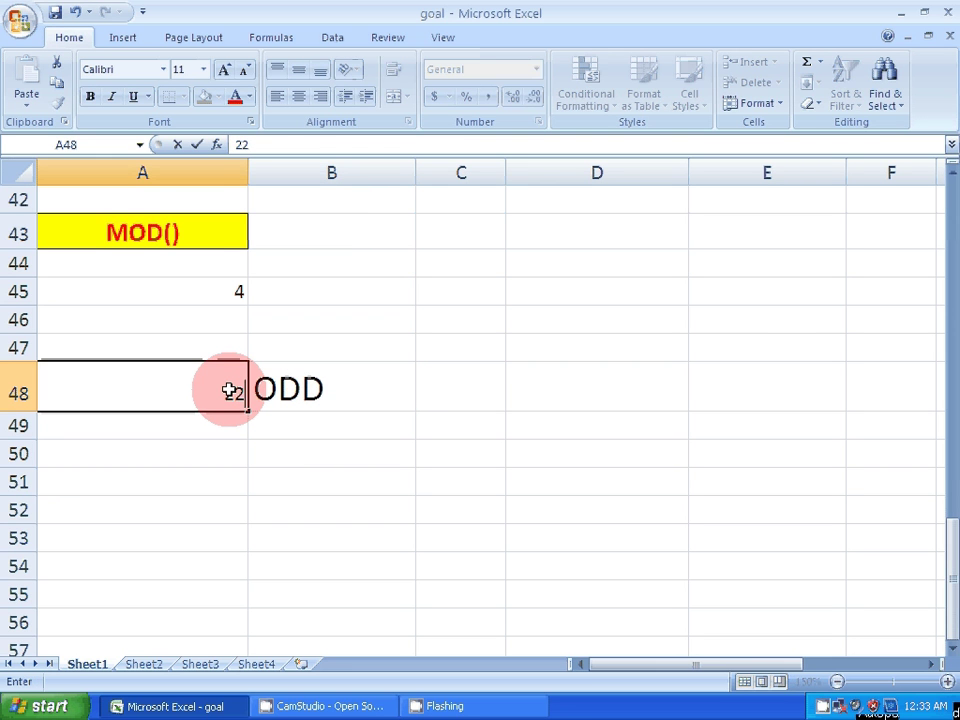
{"action": "key", "text": "Tab"}
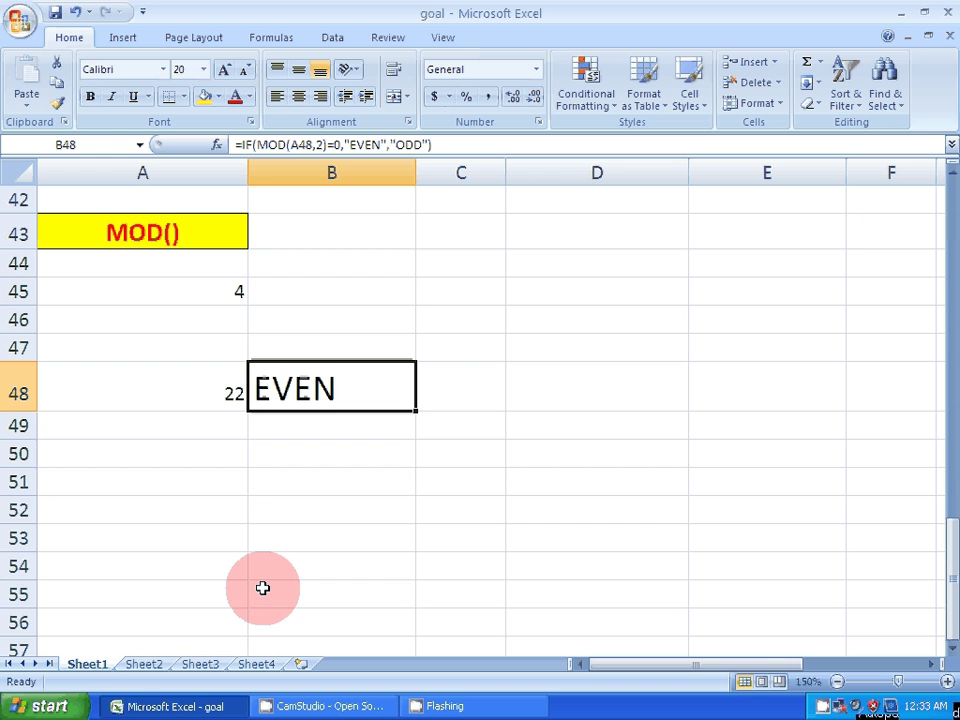
Step: Increase the font size of the number in A48 to 18
{"action": "left_click", "coordinate": [195, 386]}
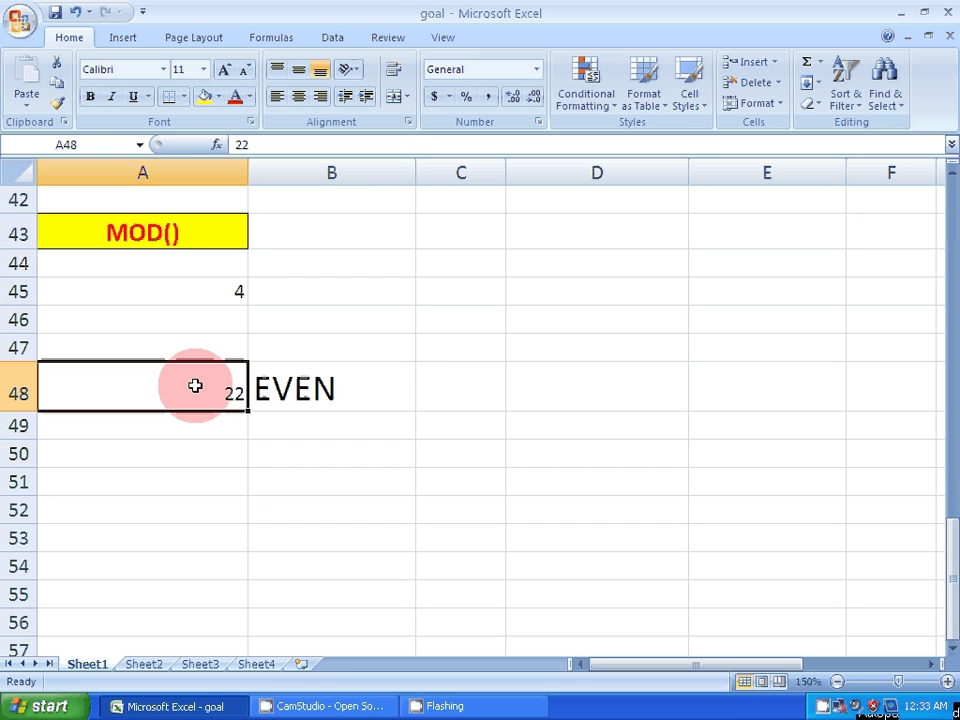
{"action": "left_click", "coordinate": [224, 70]}
{"action": "left_click", "coordinate": [224, 70]}
{"action": "left_click", "coordinate": [224, 70]}
{"action": "left_click", "coordinate": [224, 70]}
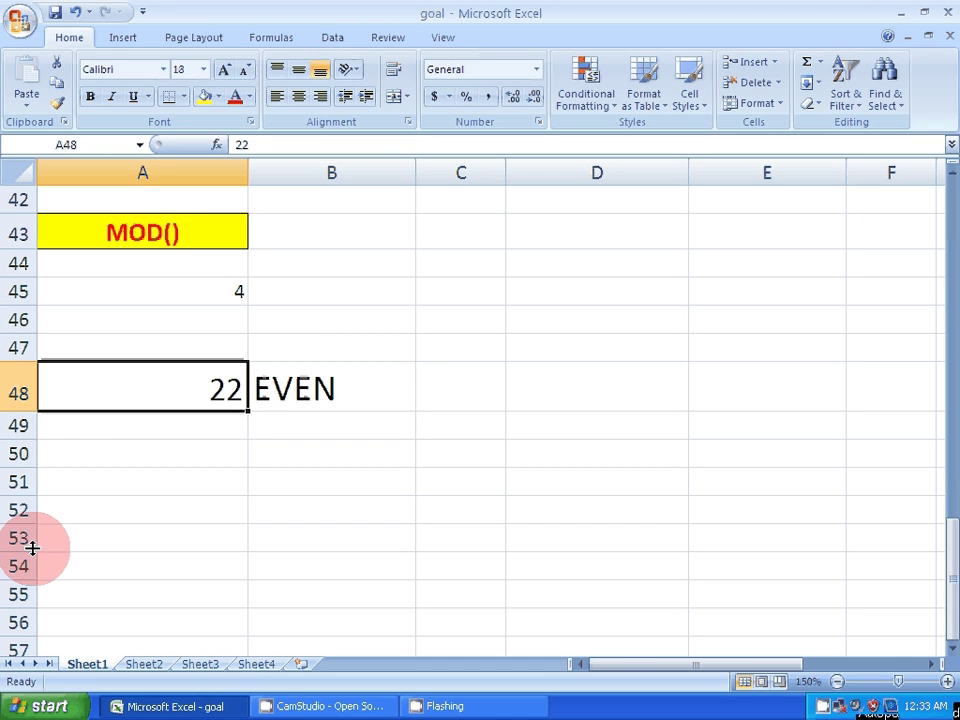
Step: Test the even/odd formula by replacing the number in A48 with 77, 88, 99 and 1000 in turn
{"action": "type", "text": "77"}
{"action": "key", "text": "Return"}
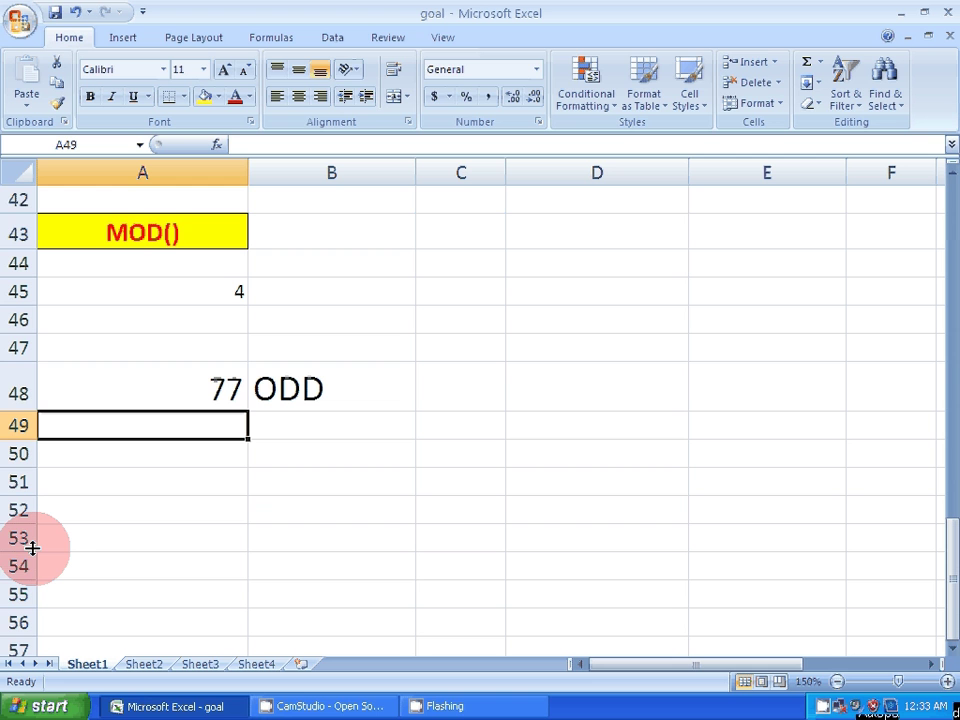
{"action": "key", "text": "Up"}
{"action": "type", "text": "88"}
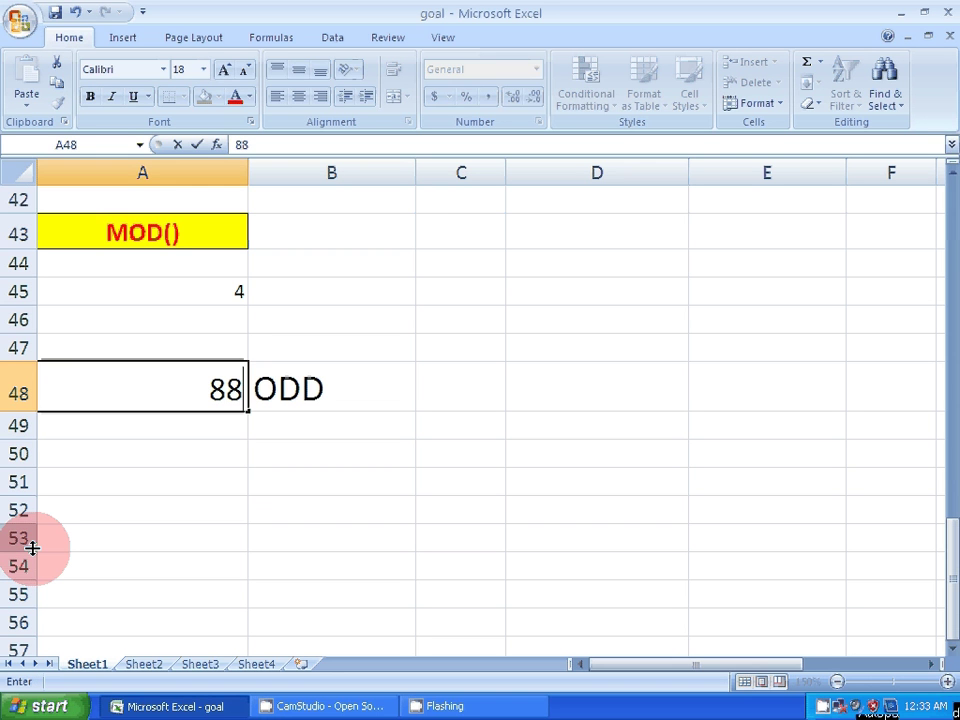
{"action": "key", "text": "Return"}
{"action": "key", "text": "Up"}
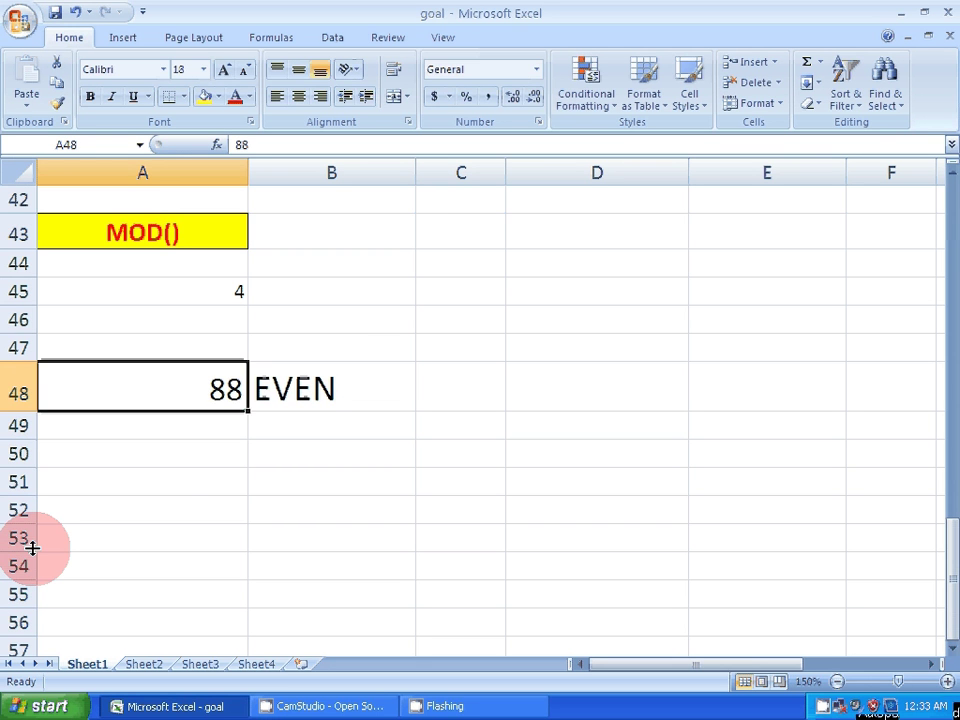
{"action": "type", "text": "99"}
{"action": "key", "text": "Return"}
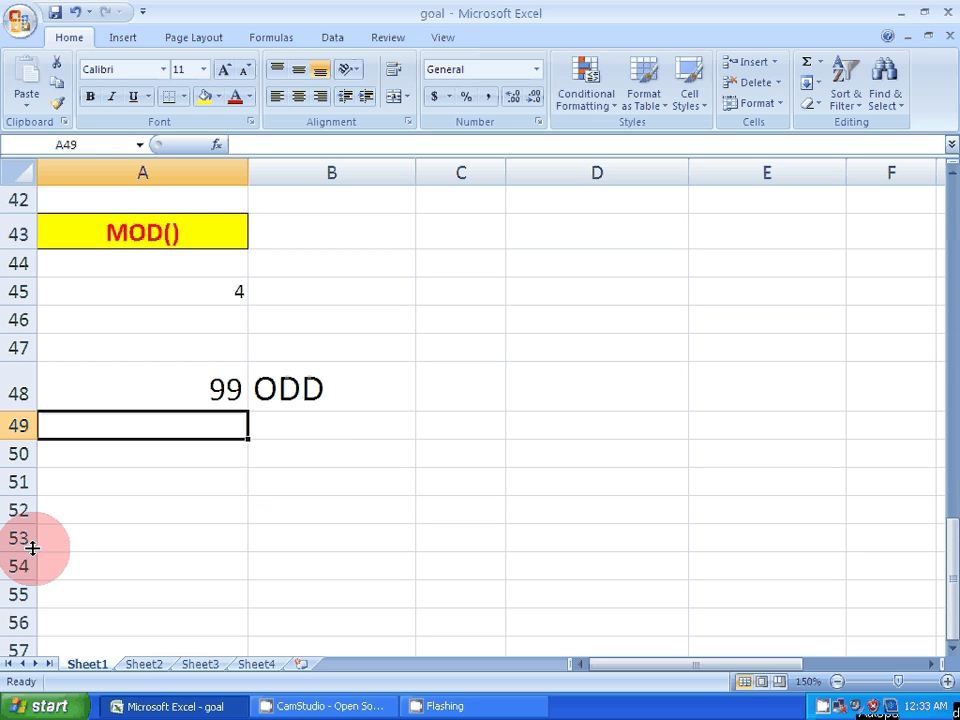
{"action": "key", "text": "Up"}
{"action": "type", "text": "1"}
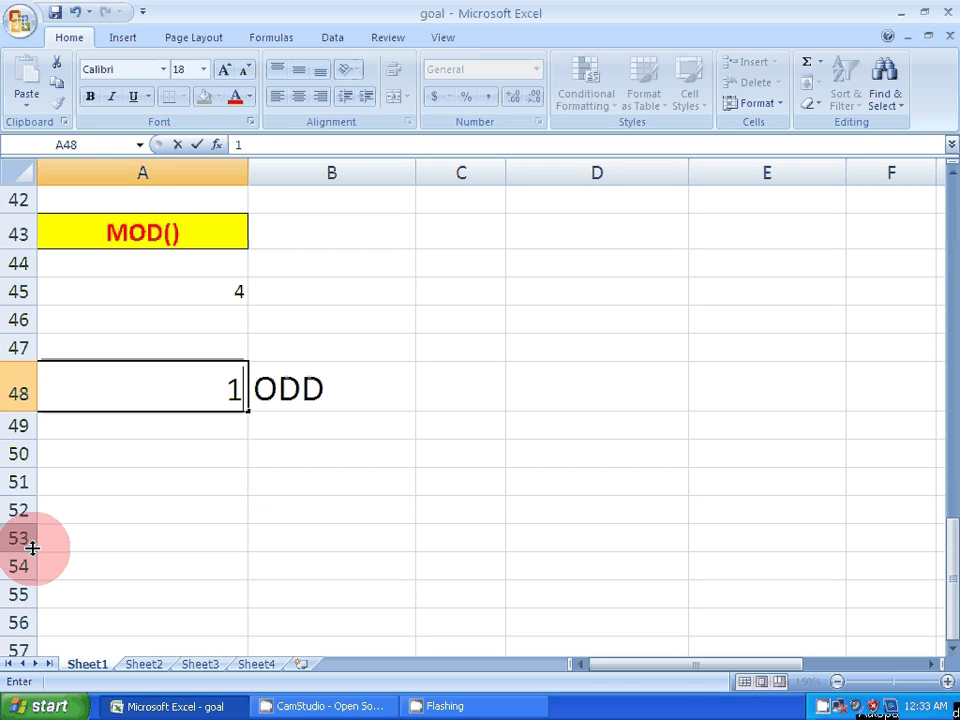
{"action": "type", "text": "000"}
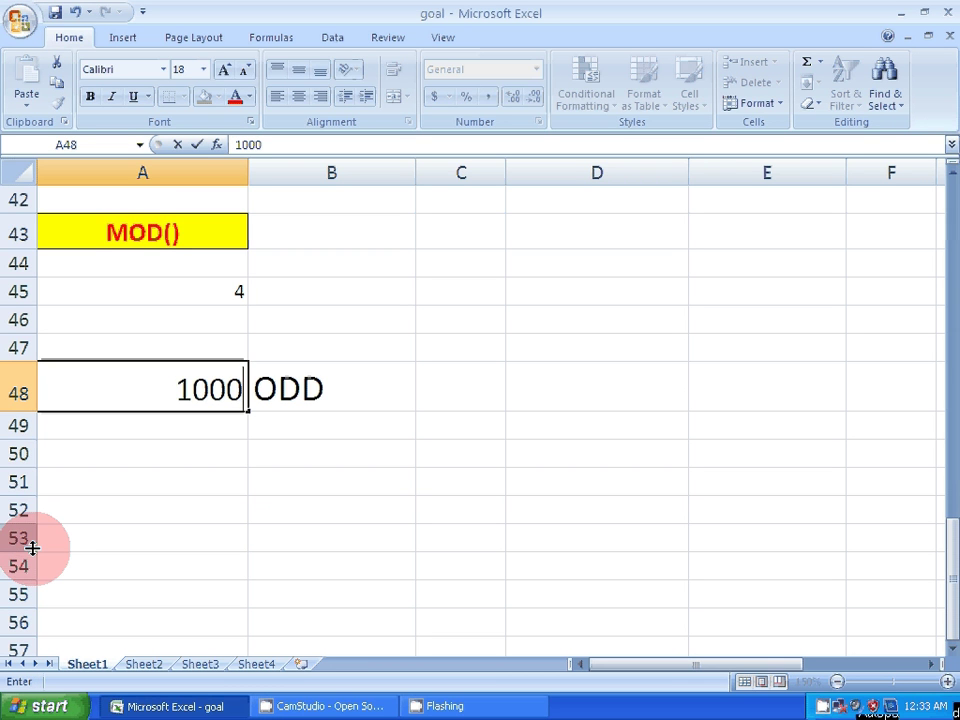
{"action": "key", "text": "Return"}
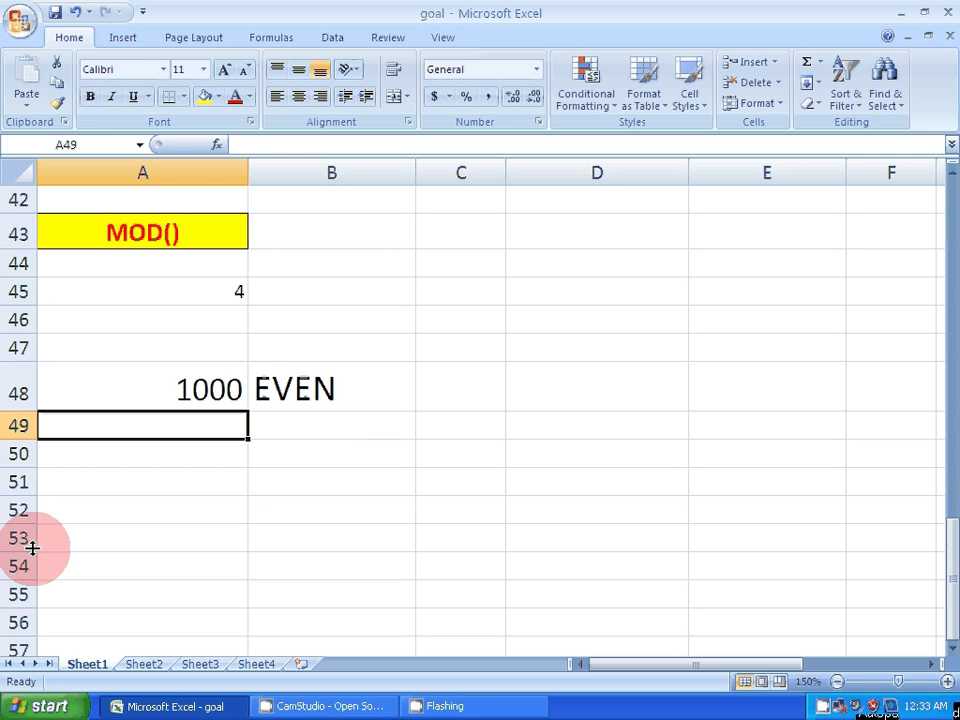